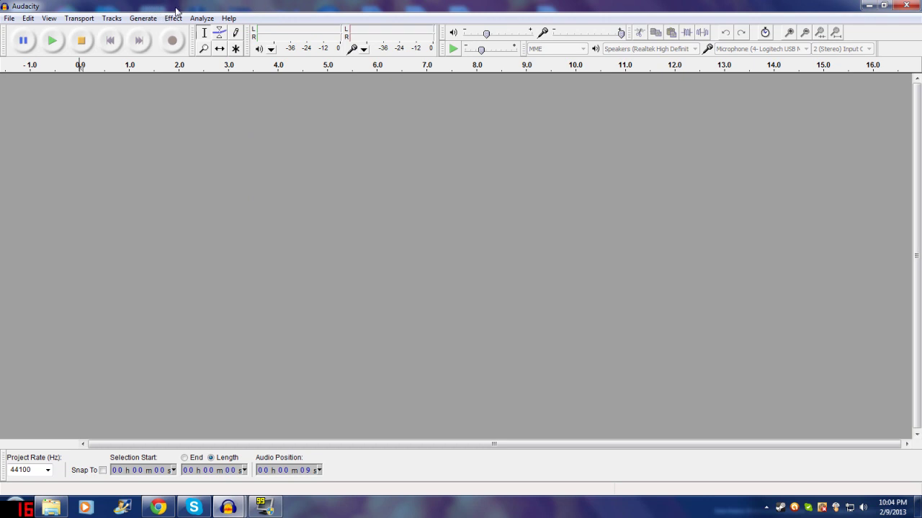
- Open the Effect menu to look over the available effects
{"action": "left_click", "coordinate": [176, 18]}
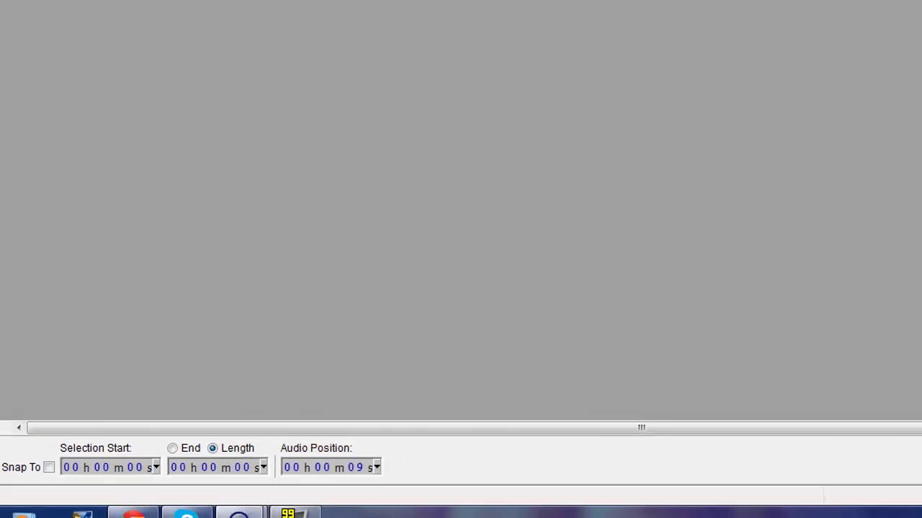
- Look through the Tracks, Transport, View and Edit menus without choosing any command
{"action": "left_click", "coordinate": [112, 22]}
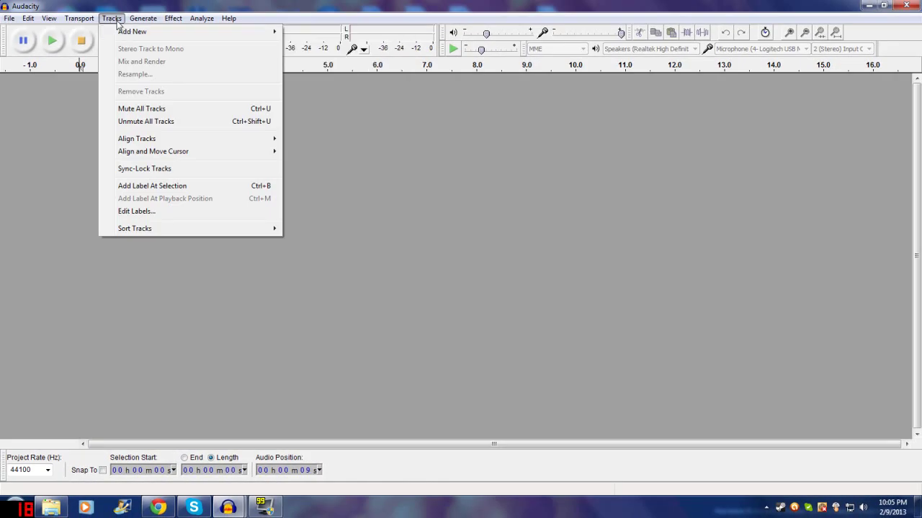
{"action": "mouse_move", "coordinate": [88, 20]}
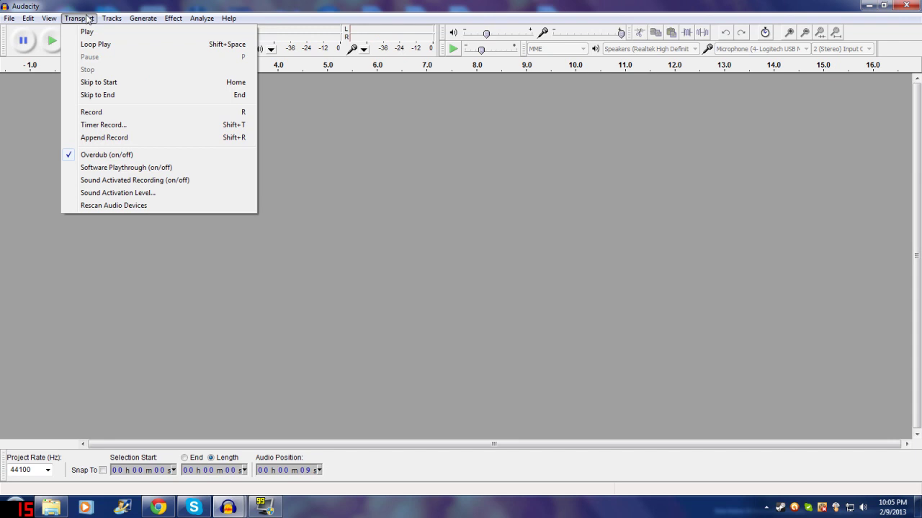
{"action": "left_click", "coordinate": [88, 19]}
{"action": "left_click", "coordinate": [55, 19]}
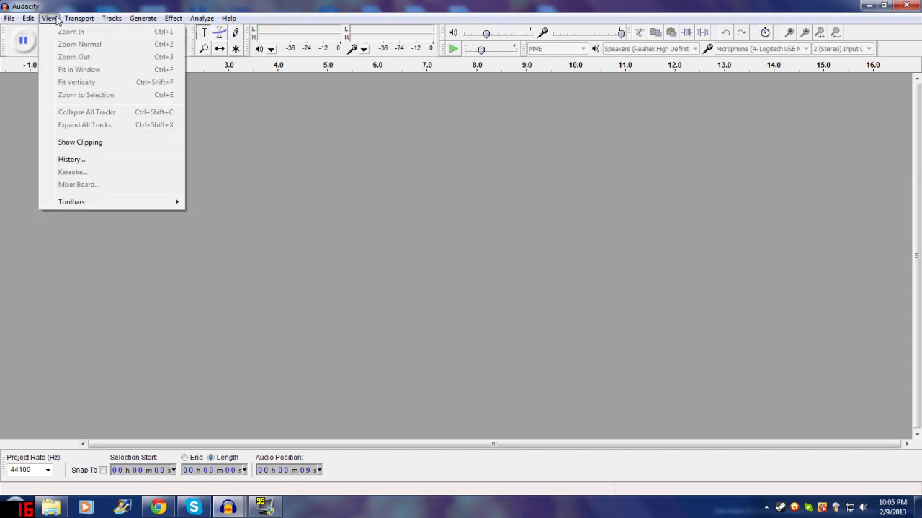
{"action": "left_click", "coordinate": [57, 19]}
{"action": "left_click", "coordinate": [57, 19]}
{"action": "left_click", "coordinate": [57, 19]}
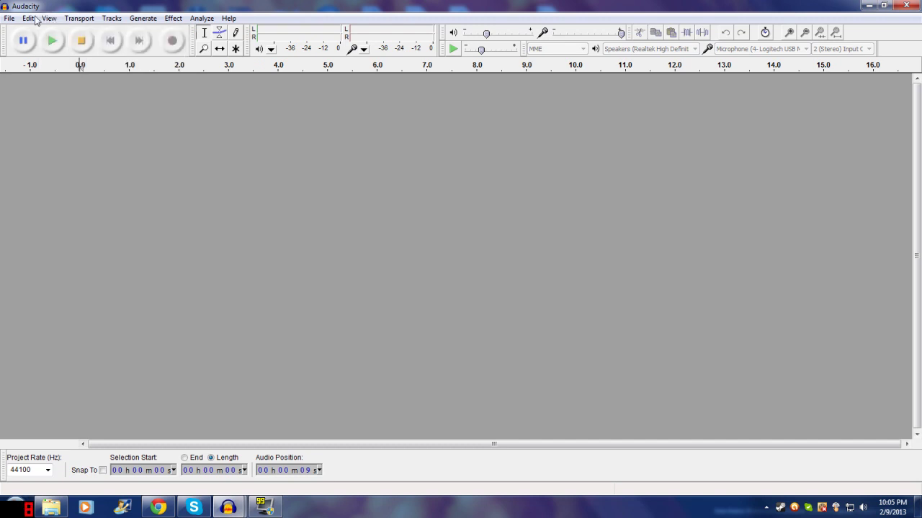
{"action": "left_click", "coordinate": [34, 20]}
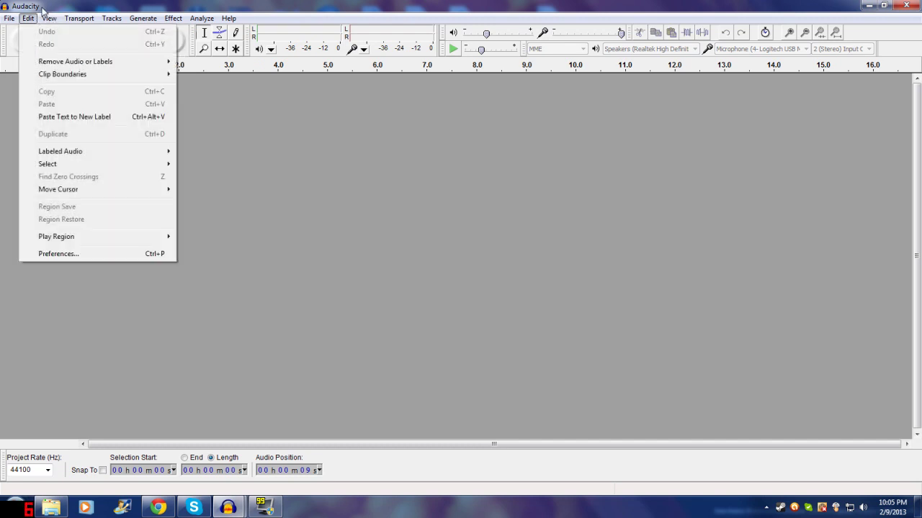
- Check the File menu's Import submenu without importing, then bring up the MP3 folder from the taskbar
{"action": "left_click", "coordinate": [32, 20]}
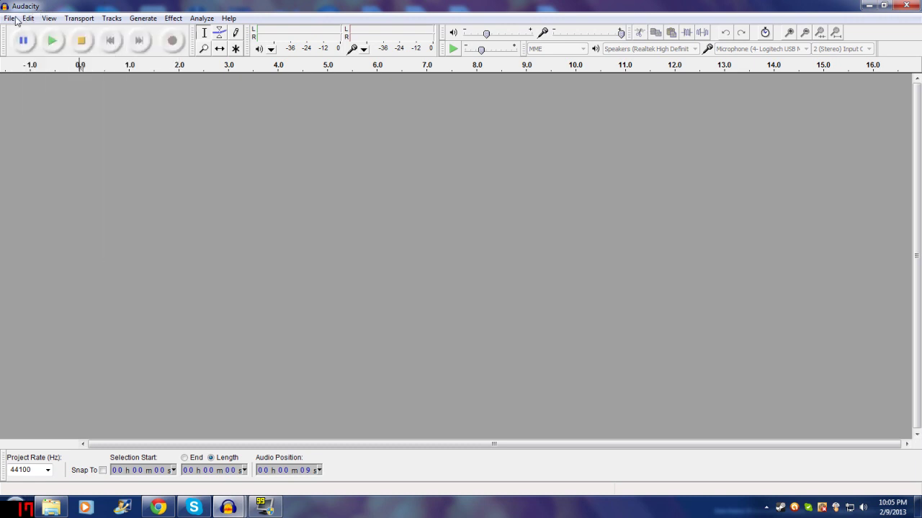
{"action": "left_click", "coordinate": [12, 19]}
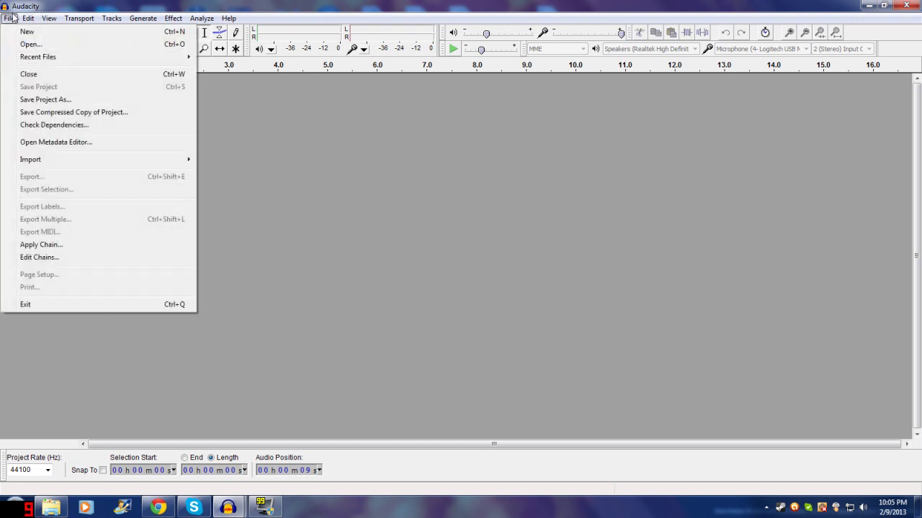
{"action": "left_click", "coordinate": [12, 17]}
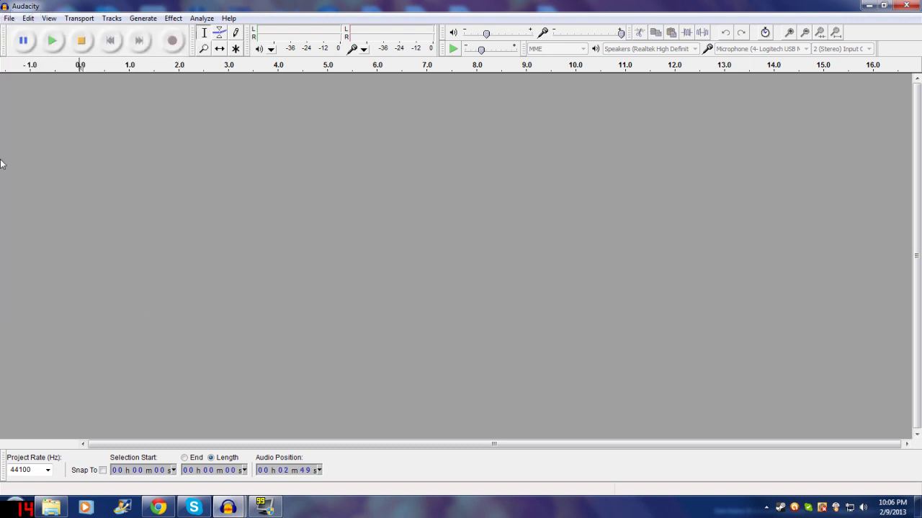
{"action": "left_click", "coordinate": [14, 17]}
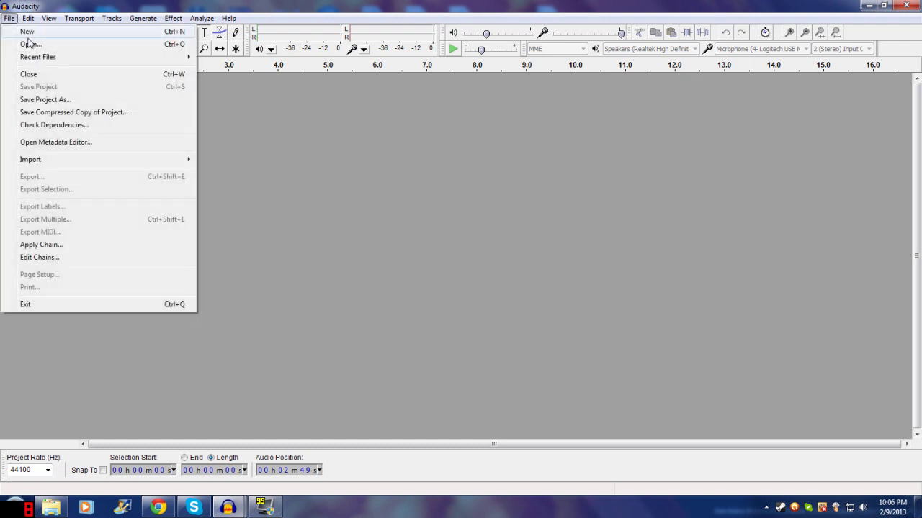
{"action": "mouse_move", "coordinate": [59, 164]}
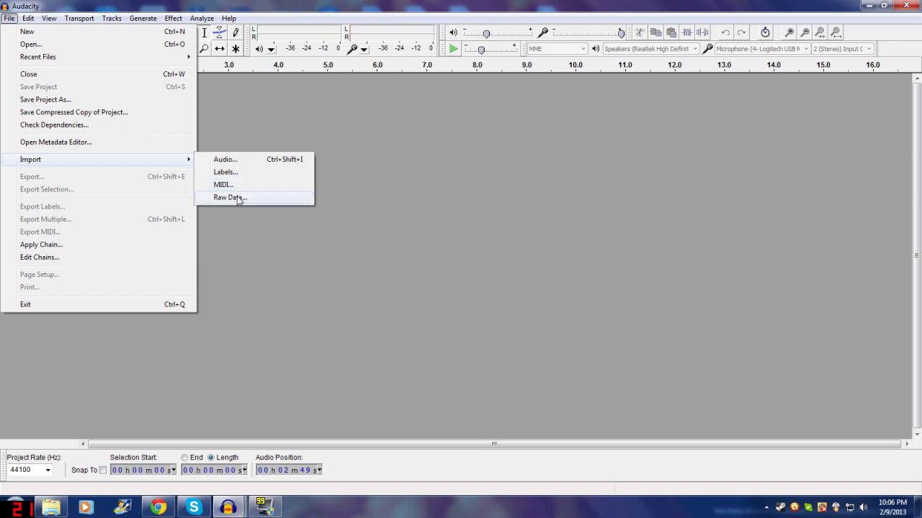
{"action": "left_click", "coordinate": [416, 141]}
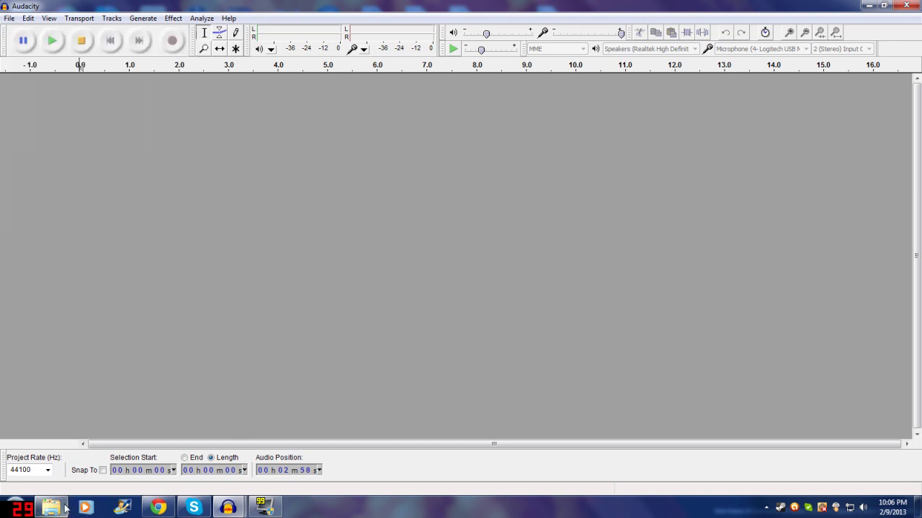
{"action": "left_click", "coordinate": [37, 508]}
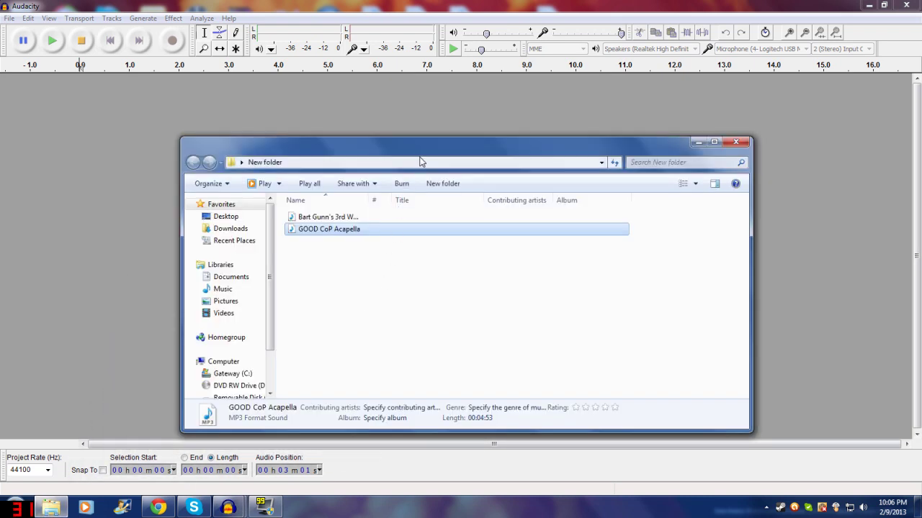
- Reposition the folder window and drag GOOD CoP Acapella into Audacity as a track
{"action": "left_click_drag", "start_coordinate": [422, 160], "coordinate": [492, 137]}
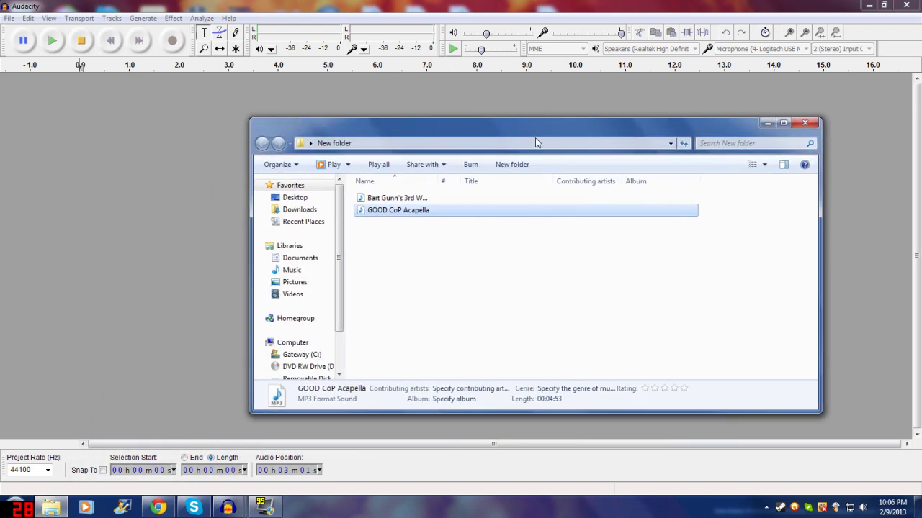
{"action": "left_click", "coordinate": [452, 295]}
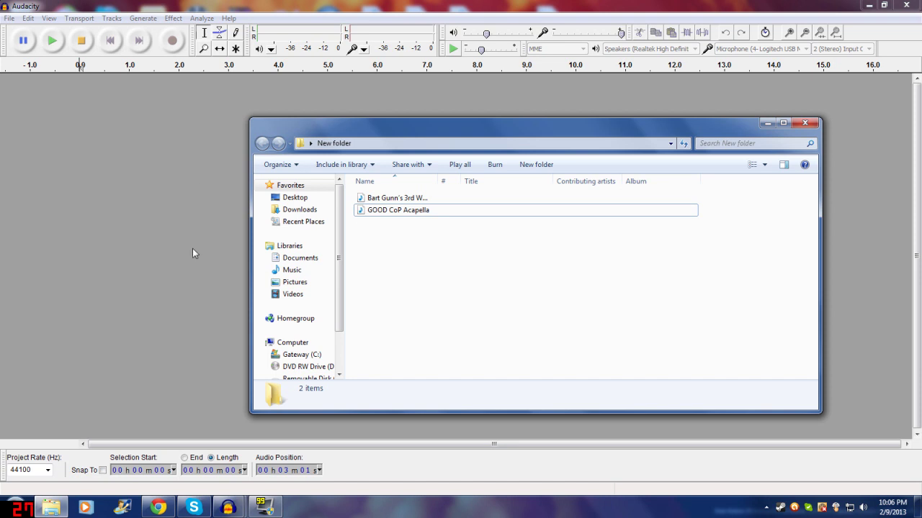
{"action": "mouse_move", "coordinate": [174, 502]}
{"action": "left_click", "coordinate": [404, 214]}
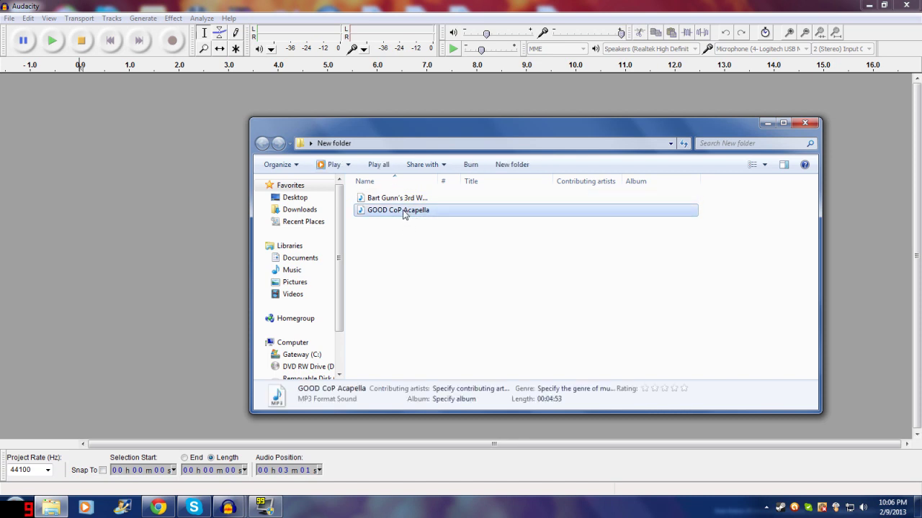
{"action": "left_click_drag", "start_coordinate": [404, 214], "coordinate": [186, 222]}
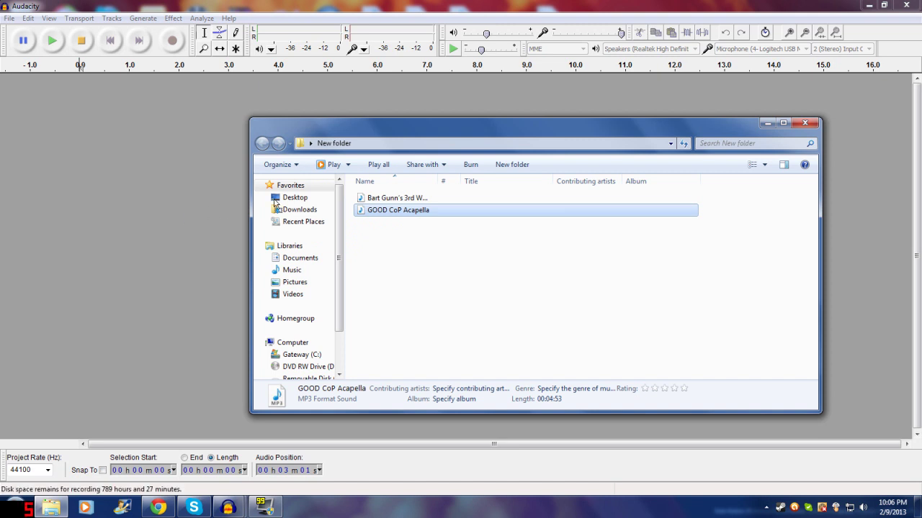
- Add the Bart Gunn instrumental MP3 as a second track and minimize Explorer
{"action": "left_click", "coordinate": [397, 198]}
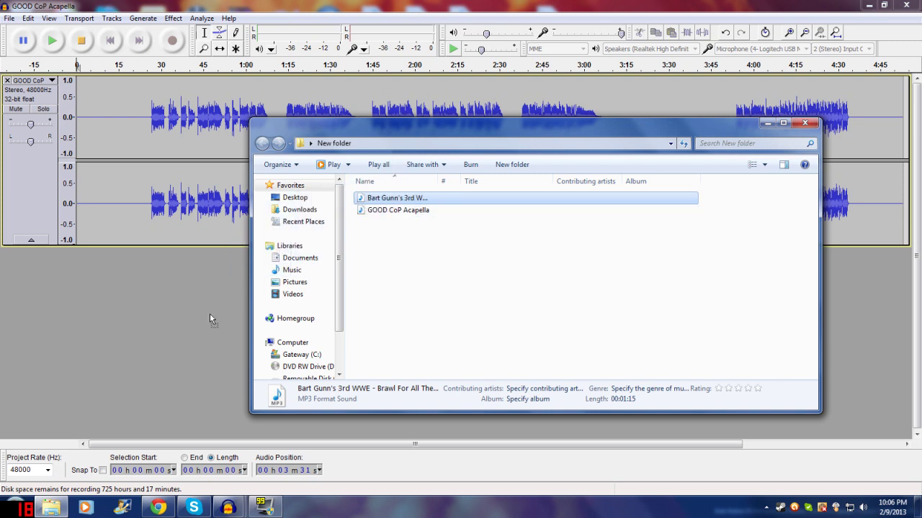
{"action": "left_click_drag", "start_coordinate": [209, 314], "coordinate": [210, 314]}
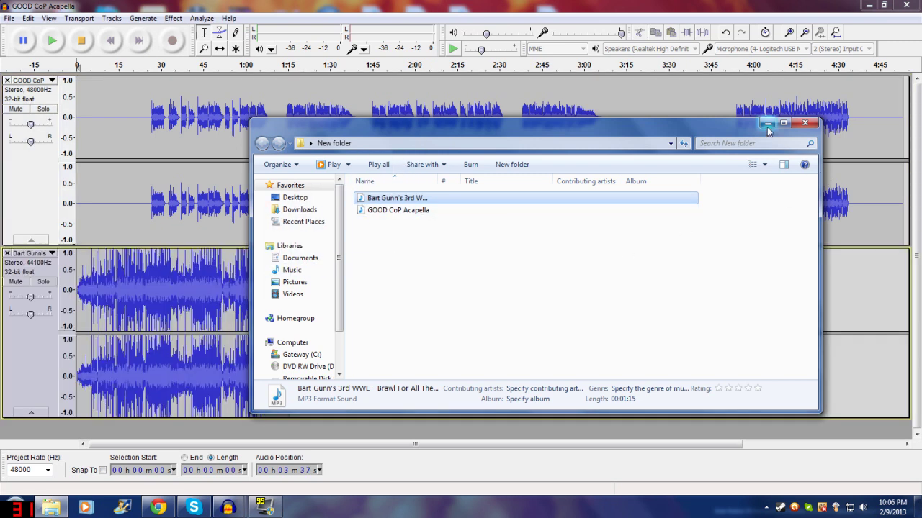
{"action": "left_click", "coordinate": [768, 125]}
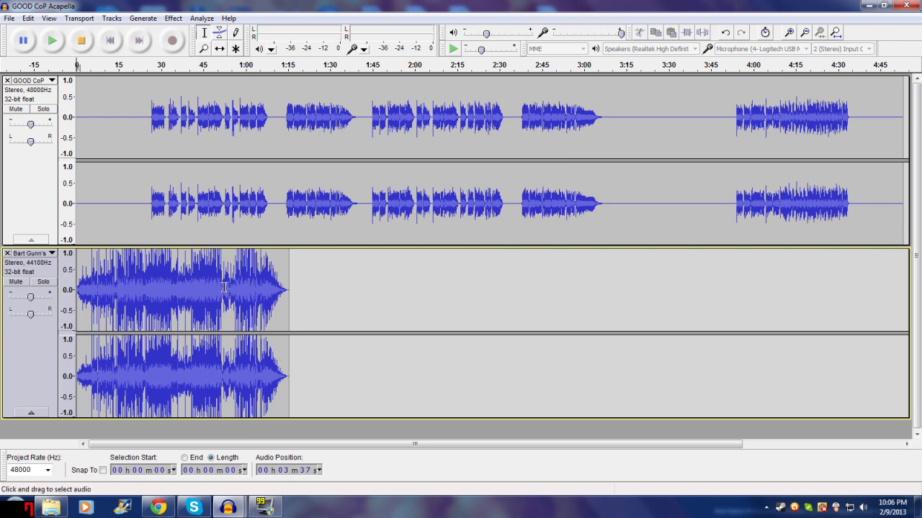
- Time-shift the GOOD CoP Acapella clip leftward and zoom in on the first seconds
{"action": "left_click", "coordinate": [220, 49]}
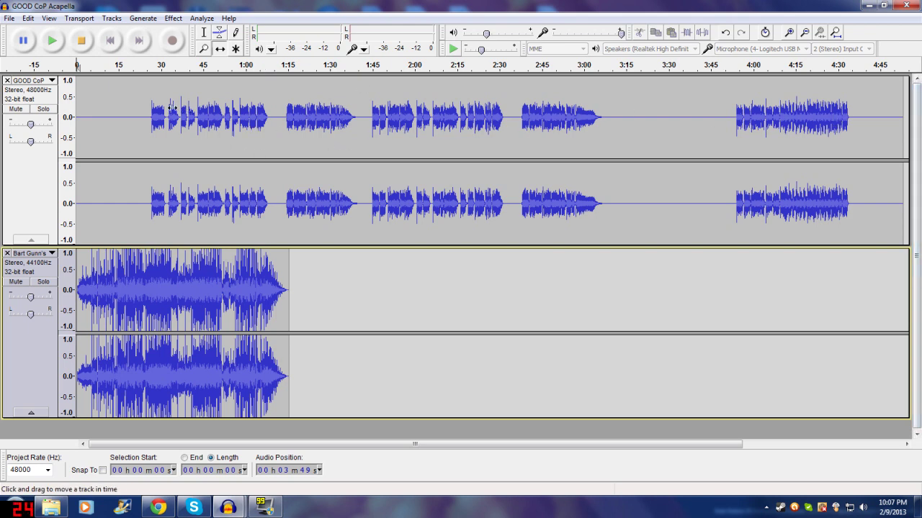
{"action": "left_click_drag", "start_coordinate": [278, 124], "coordinate": [213, 113]}
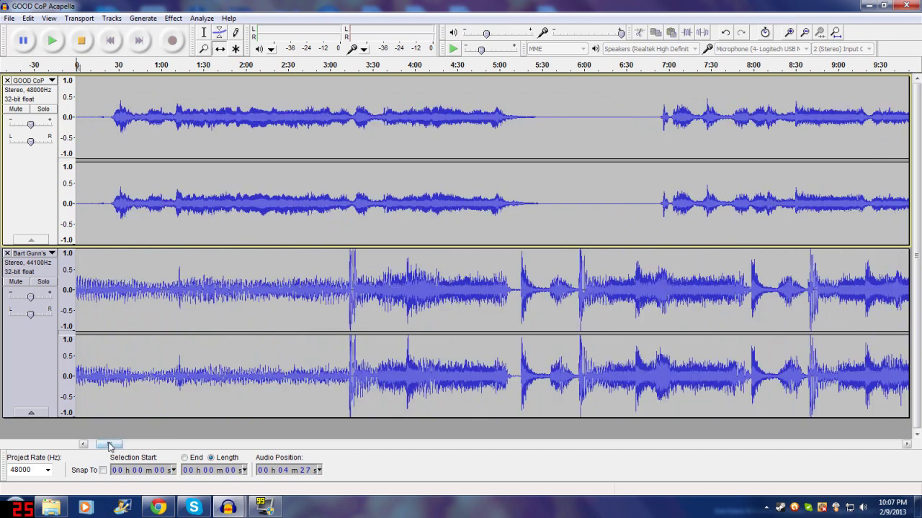
{"action": "key", "text": "ctrl+1"}
{"action": "key", "text": "ctrl+1"}
{"action": "key", "text": "ctrl+1"}
{"action": "key", "text": "ctrl+1"}
{"action": "key", "text": "ctrl+1"}
{"action": "key", "text": "ctrl+1"}
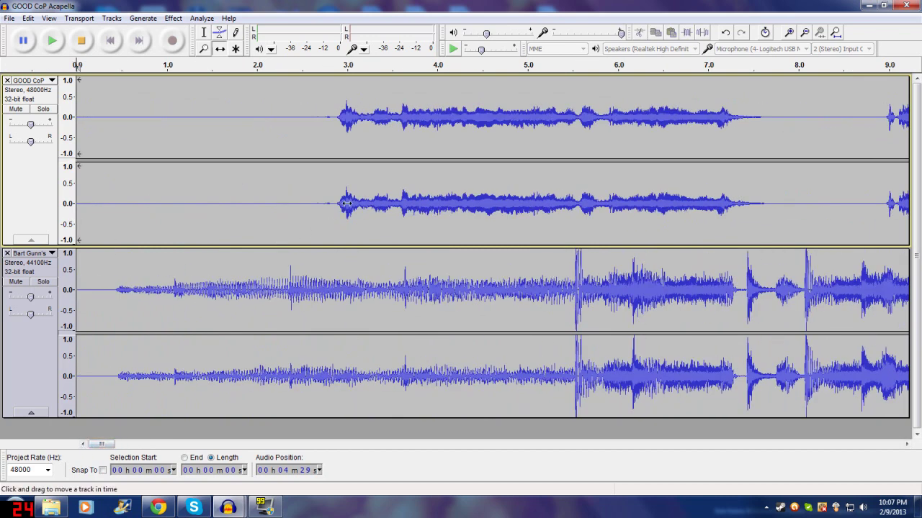
- Realign both clips toward the start, mute the acapella, and play the instrumental alone
{"action": "left_click_drag", "start_coordinate": [346, 203], "coordinate": [168, 204]}
{"action": "left_click_drag", "start_coordinate": [160, 278], "coordinate": [254, 280]}
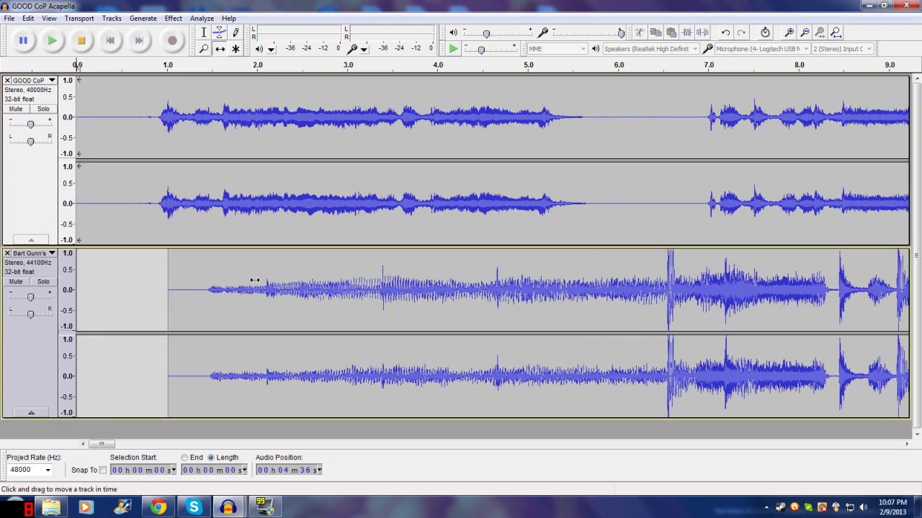
{"action": "left_click", "coordinate": [18, 109]}
{"action": "left_click_drag", "start_coordinate": [328, 346], "coordinate": [210, 309]}
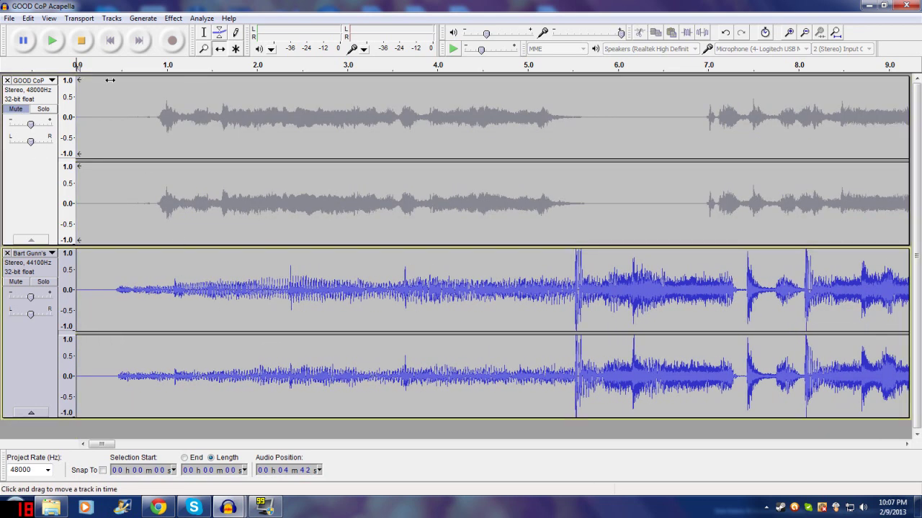
{"action": "left_click", "coordinate": [59, 52]}
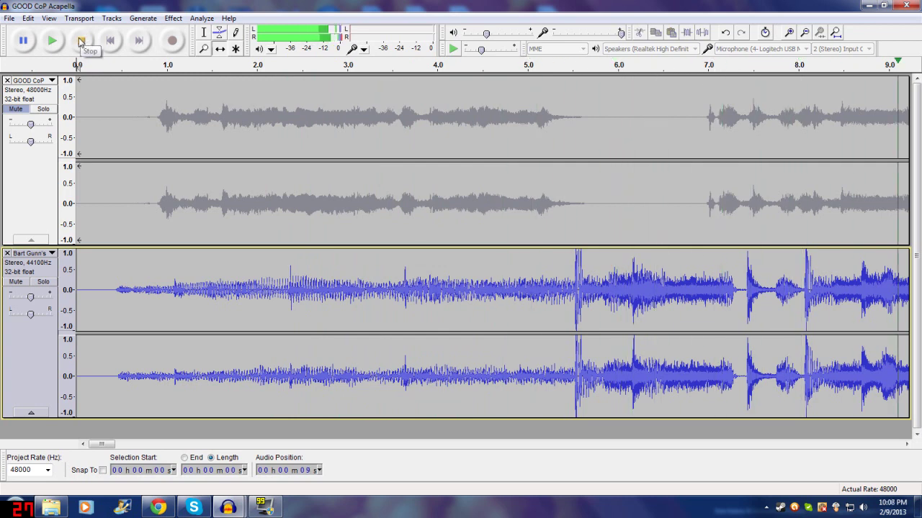
{"action": "left_click", "coordinate": [81, 42]}
- Replay the opening of the mix, then unmute the acapella track
{"action": "left_click", "coordinate": [111, 43]}
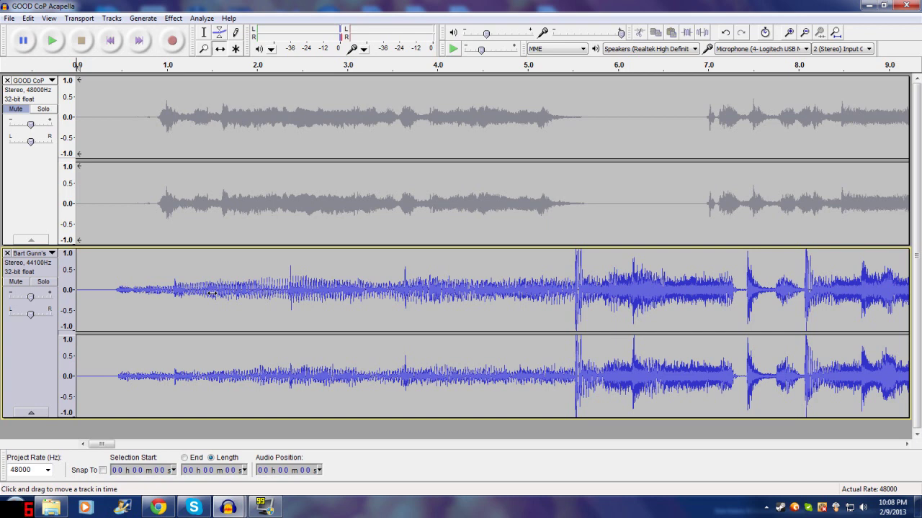
{"action": "left_click", "coordinate": [57, 42]}
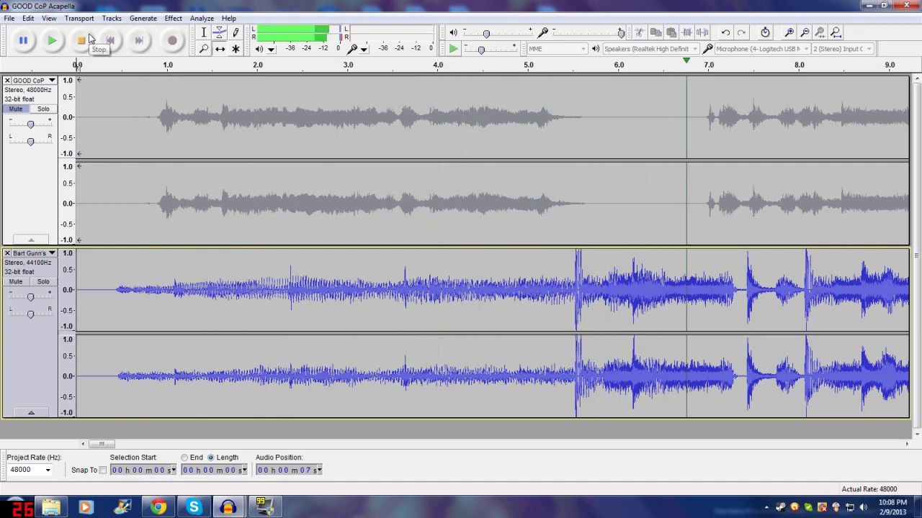
{"action": "left_click", "coordinate": [90, 39]}
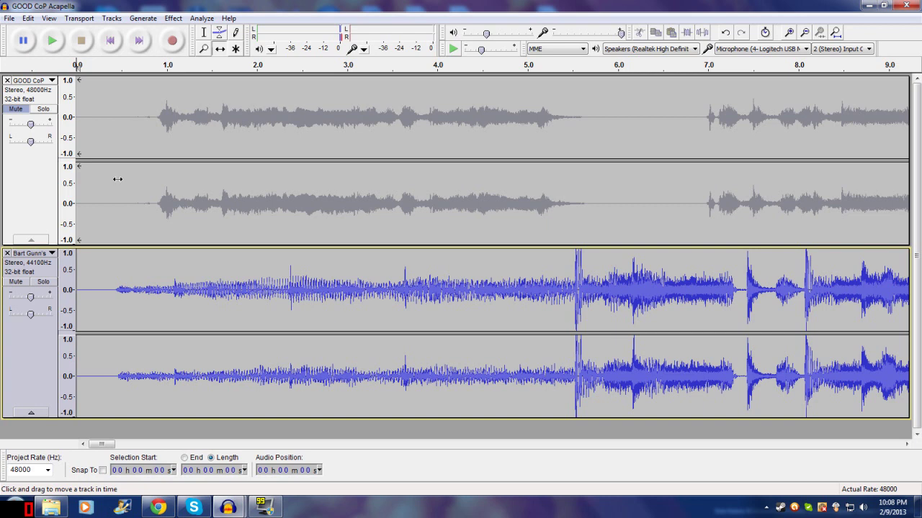
{"action": "left_click", "coordinate": [23, 111]}
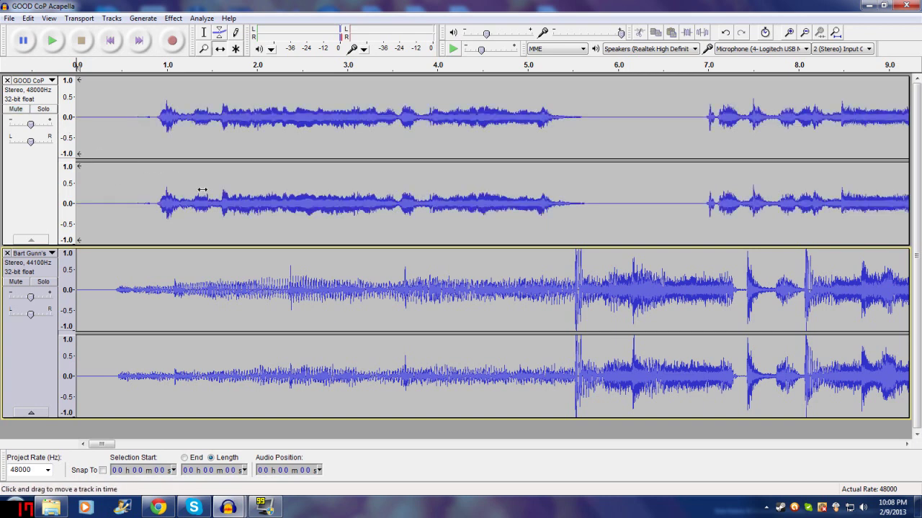
- Move the acapella to about 0.45 s and the instrumental to start near 1.0 s, checking by playback
{"action": "left_click_drag", "start_coordinate": [217, 205], "coordinate": [176, 192]}
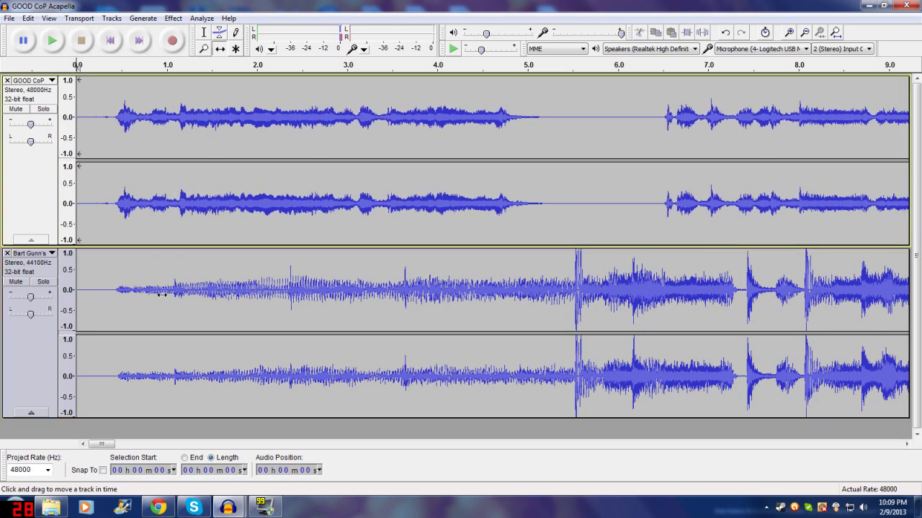
{"action": "left_click_drag", "start_coordinate": [162, 294], "coordinate": [446, 288]}
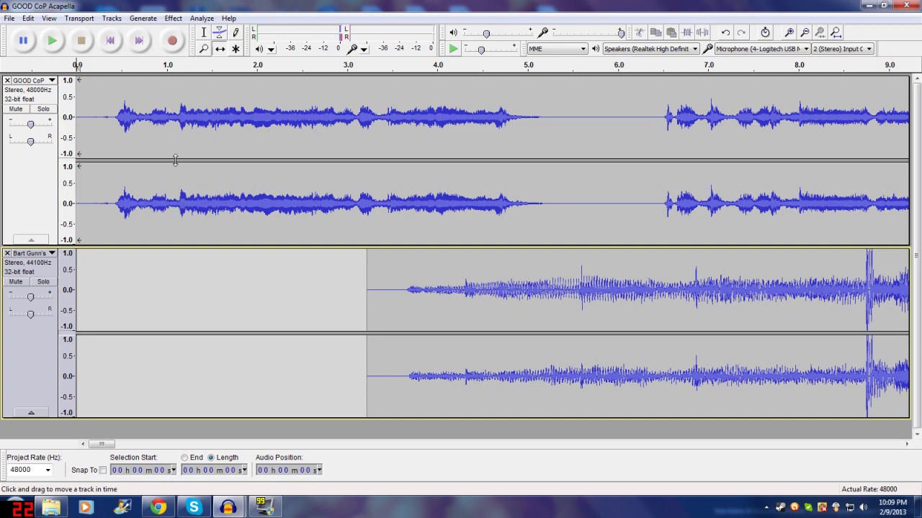
{"action": "left_click", "coordinate": [55, 41]}
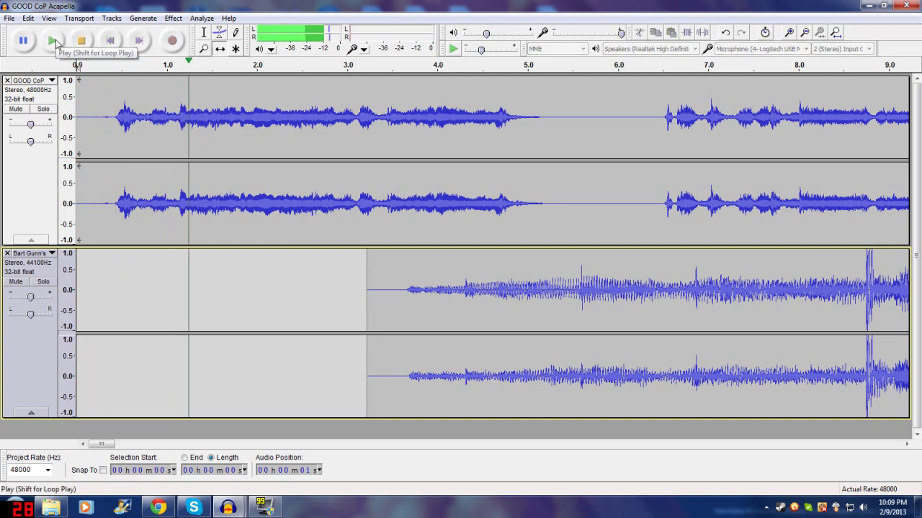
{"action": "left_click", "coordinate": [81, 41]}
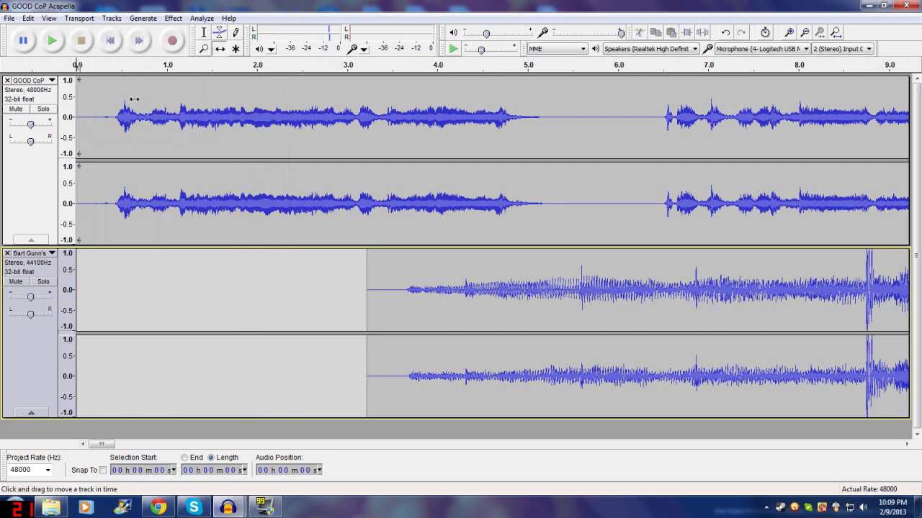
{"action": "left_click", "coordinate": [52, 41]}
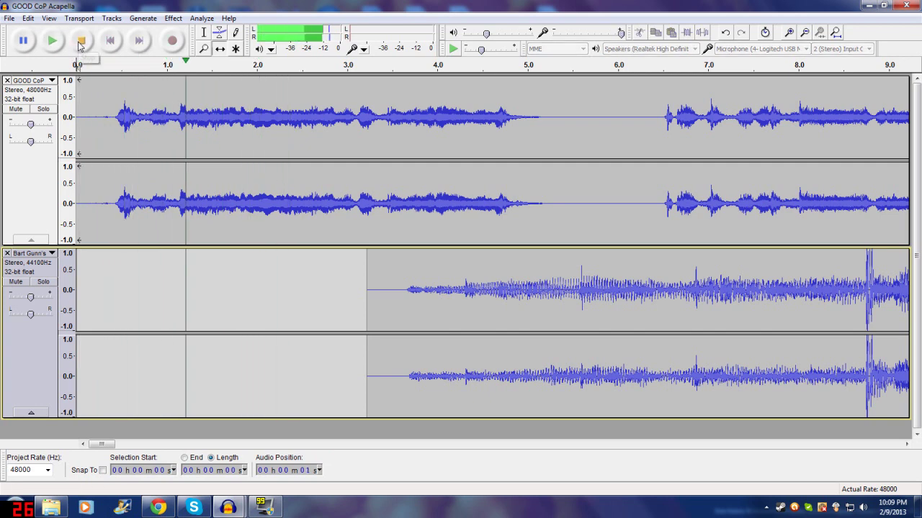
{"action": "left_click", "coordinate": [80, 42]}
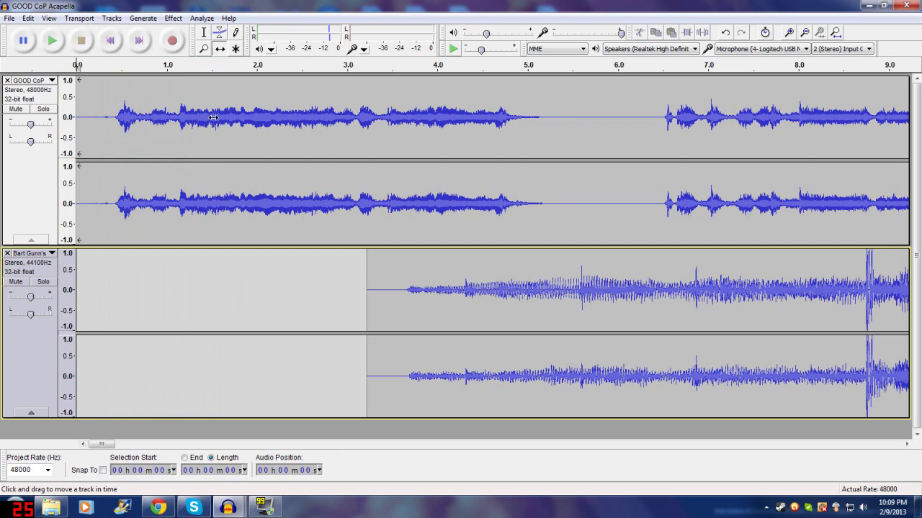
{"action": "left_click_drag", "start_coordinate": [511, 296], "coordinate": [315, 284]}
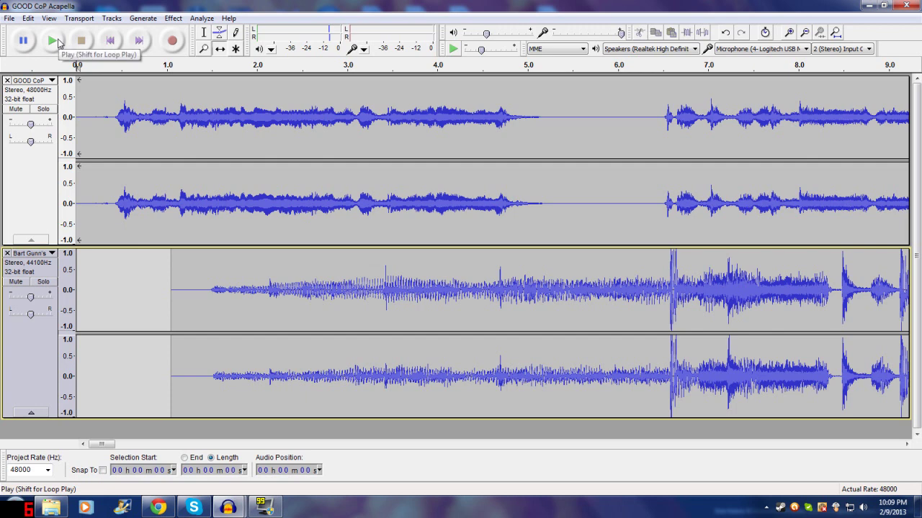
{"action": "left_click", "coordinate": [53, 41]}
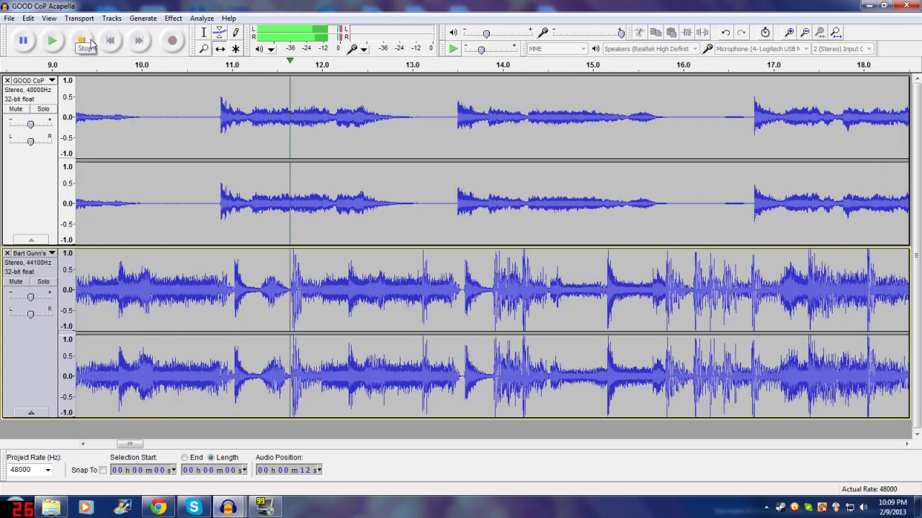
{"action": "left_click", "coordinate": [90, 43]}
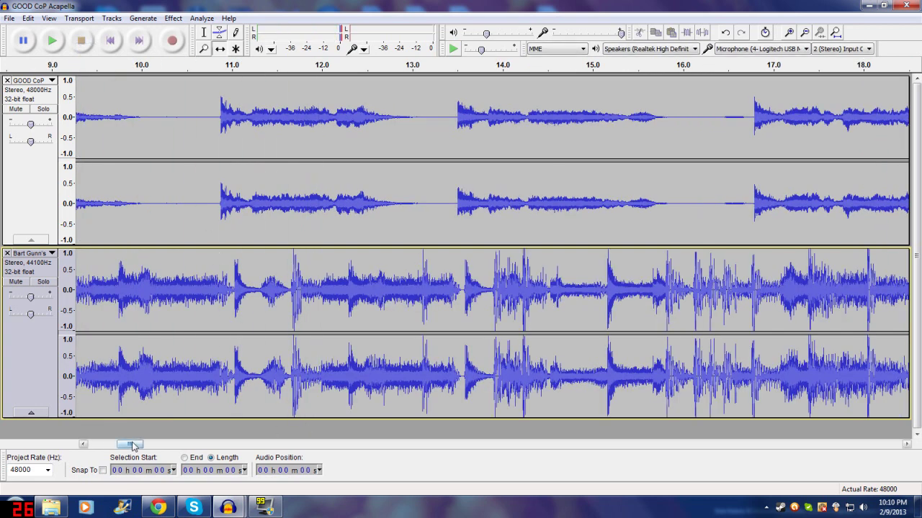
{"action": "left_click_drag", "start_coordinate": [132, 445], "coordinate": [97, 445]}
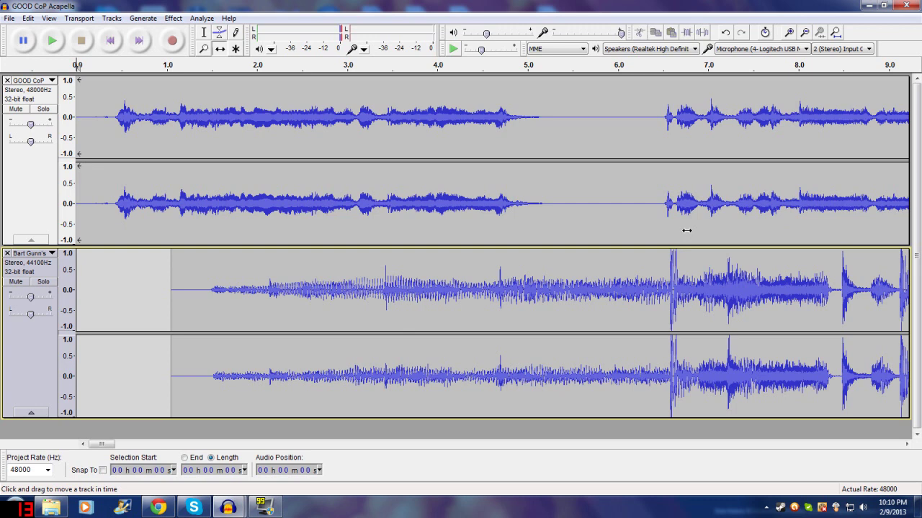
- Nudge the acapella and instrumental so the vocal re-entry lands on the hit near 6.57 s
{"action": "left_click_drag", "start_coordinate": [686, 230], "coordinate": [681, 230]}
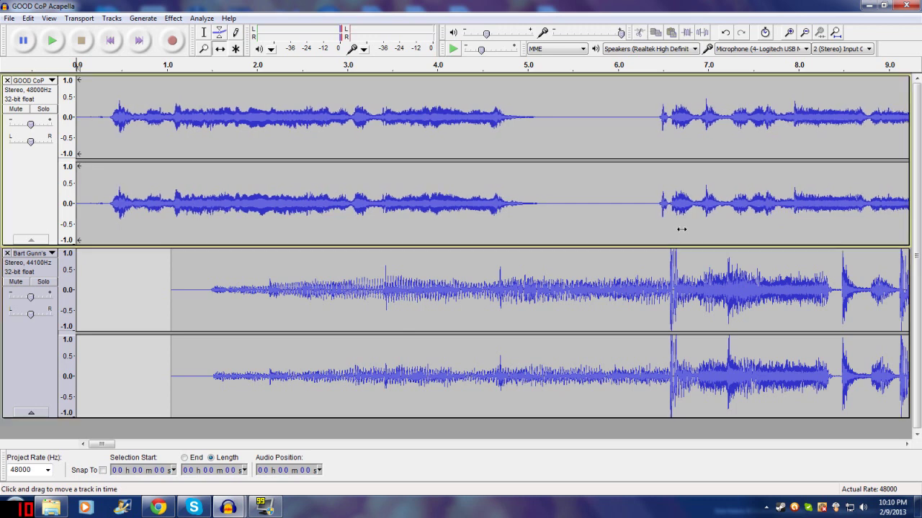
{"action": "left_click_drag", "start_coordinate": [678, 232], "coordinate": [675, 231]}
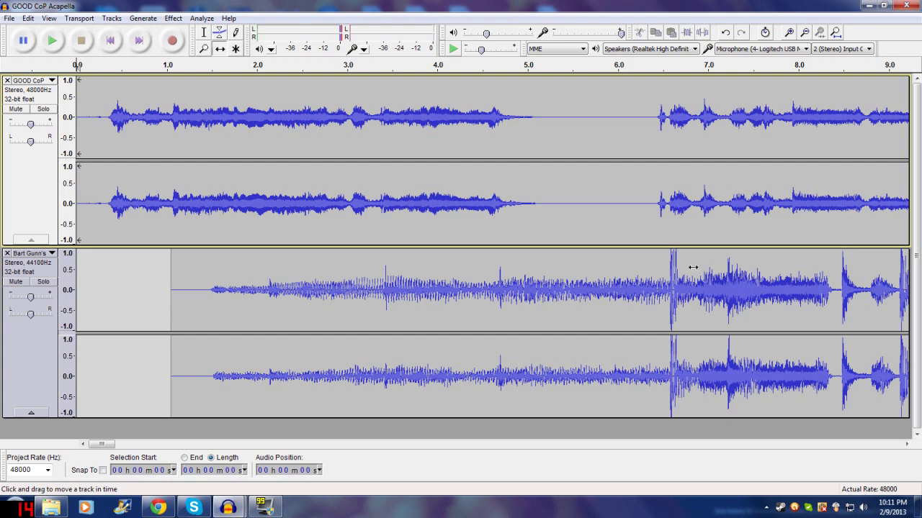
{"action": "scroll", "coordinate": [662, 242], "scroll_direction": "up", "scroll_amount": 2}
{"action": "scroll", "coordinate": [662, 243], "scroll_direction": "up", "scroll_amount": 1}
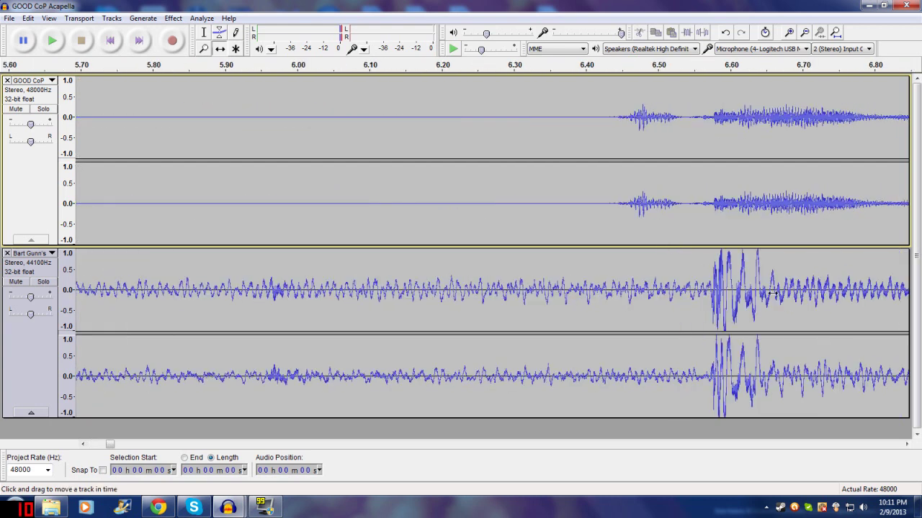
{"action": "left_click_drag", "start_coordinate": [782, 295], "coordinate": [776, 294]}
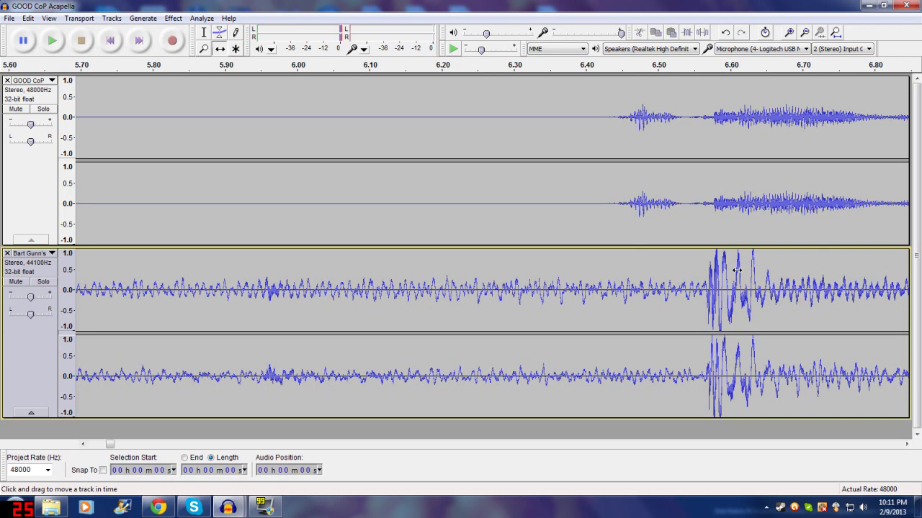
{"action": "scroll", "coordinate": [735, 270], "scroll_direction": "up", "scroll_amount": 2}
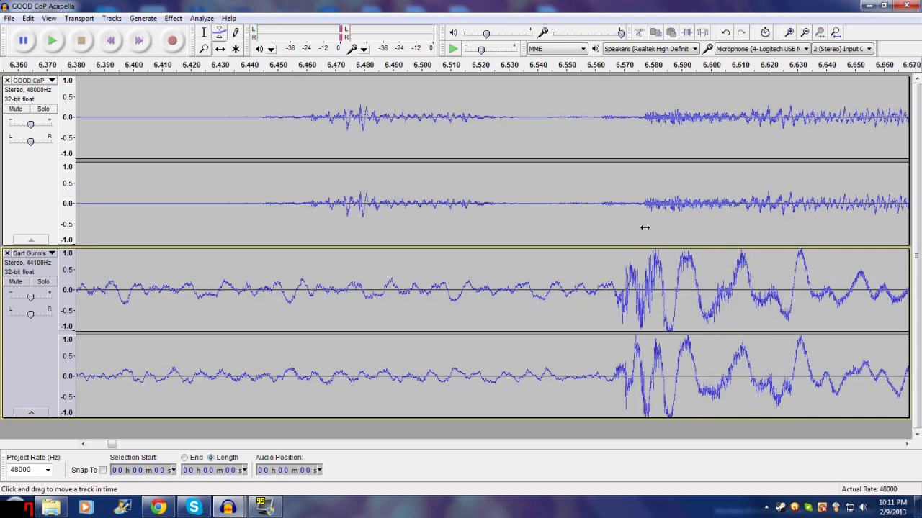
{"action": "scroll", "coordinate": [672, 243], "scroll_direction": "down", "scroll_amount": 4}
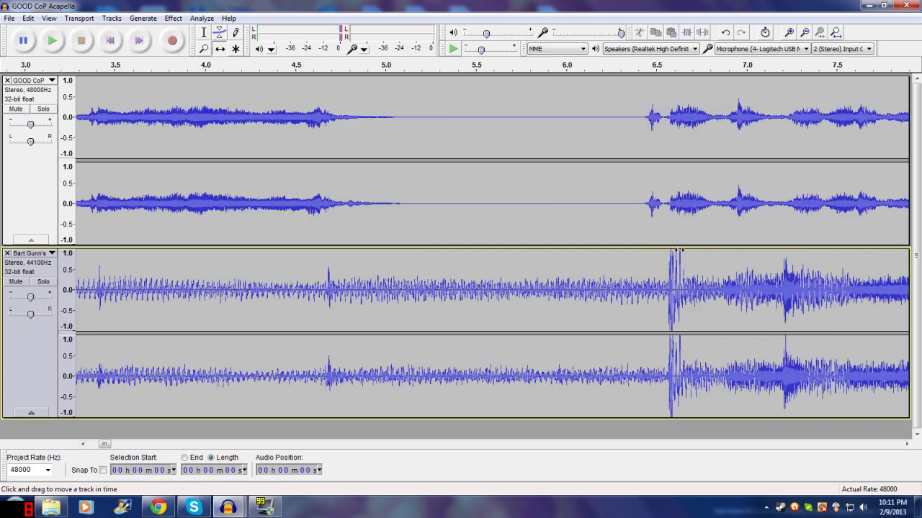
{"action": "left_click", "coordinate": [61, 43]}
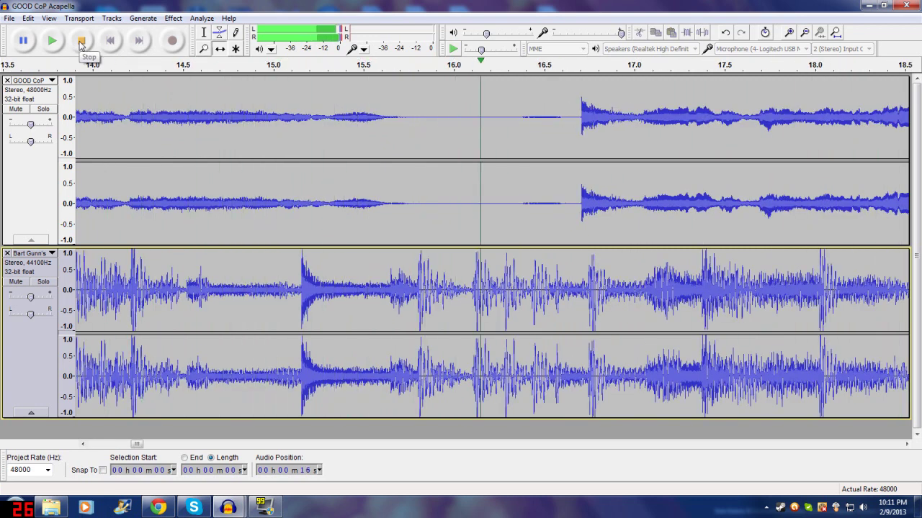
{"action": "left_click", "coordinate": [81, 41]}
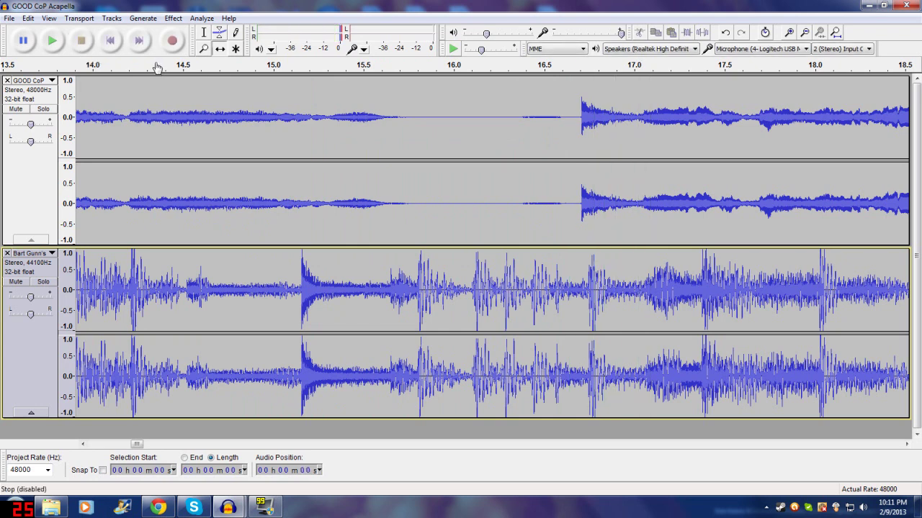
{"action": "left_click", "coordinate": [114, 42]}
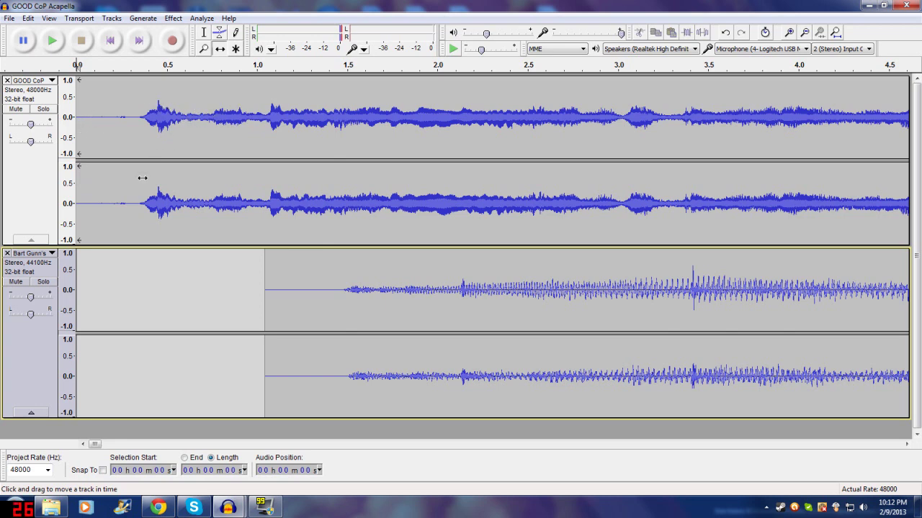
- Select the acapella track and open the Effect menu
{"action": "left_click", "coordinate": [27, 175]}
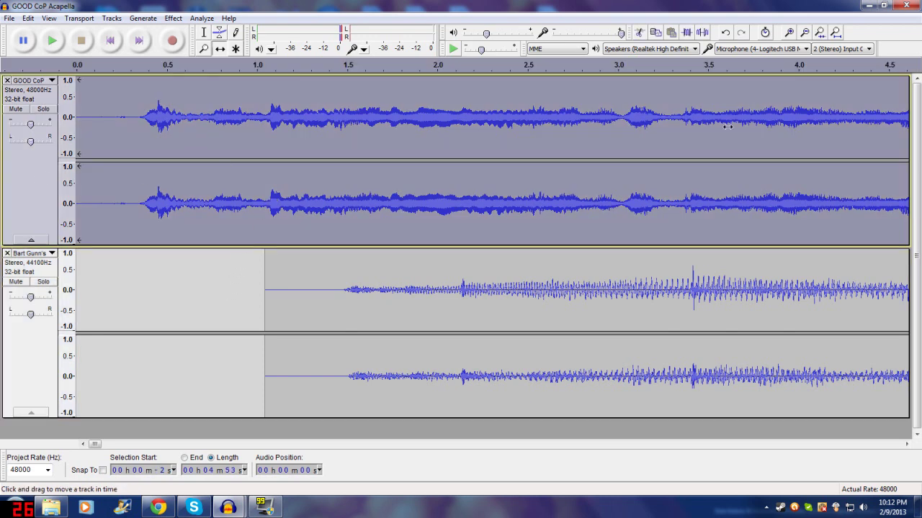
{"action": "left_click", "coordinate": [177, 19]}
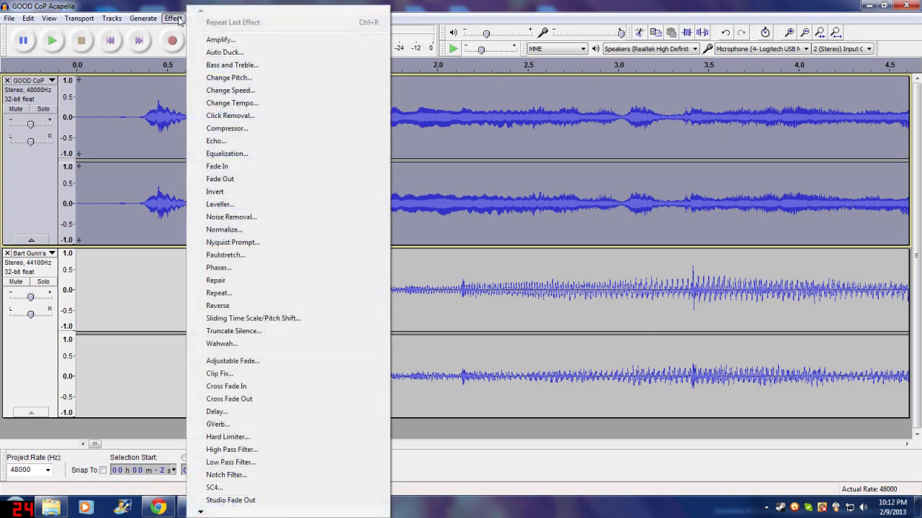
- Preview and apply a 6.072% Change Speed to the acapella track
{"action": "left_click", "coordinate": [245, 92]}
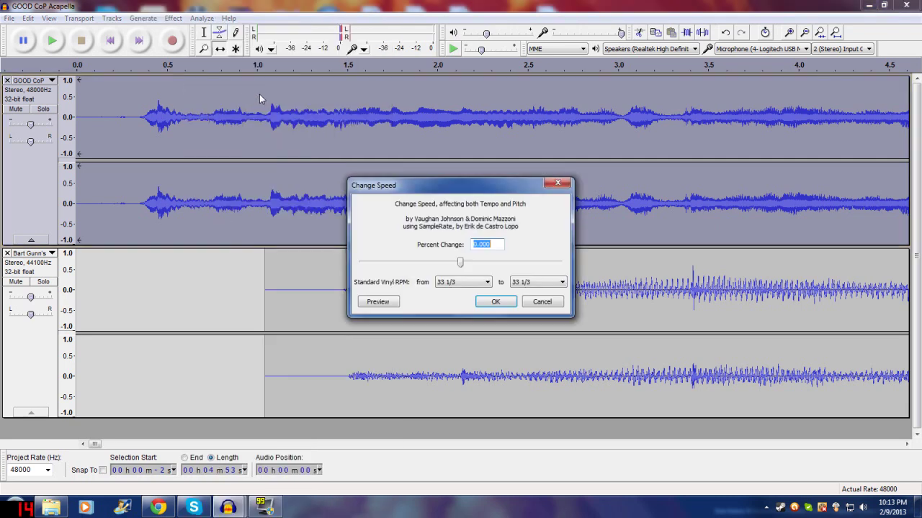
{"action": "left_click", "coordinate": [460, 264]}
{"action": "left_click_drag", "start_coordinate": [461, 264], "coordinate": [465, 269]}
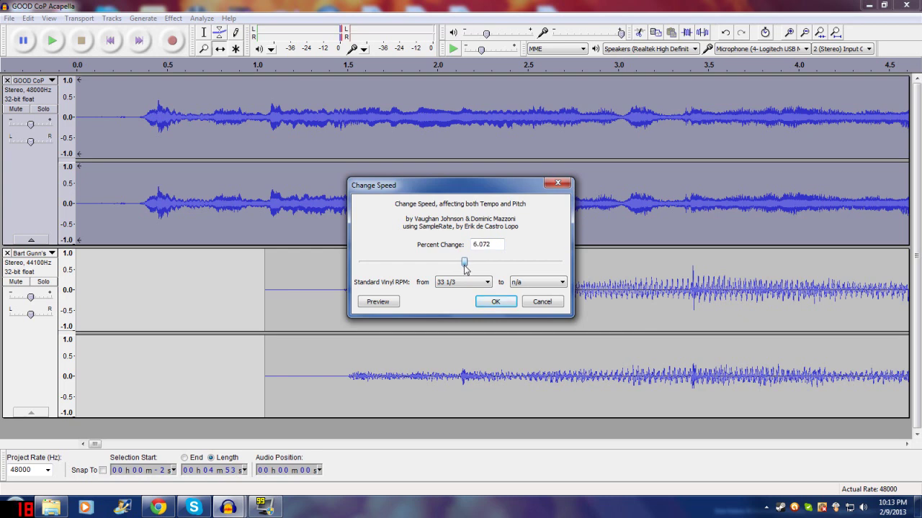
{"action": "left_click", "coordinate": [384, 303]}
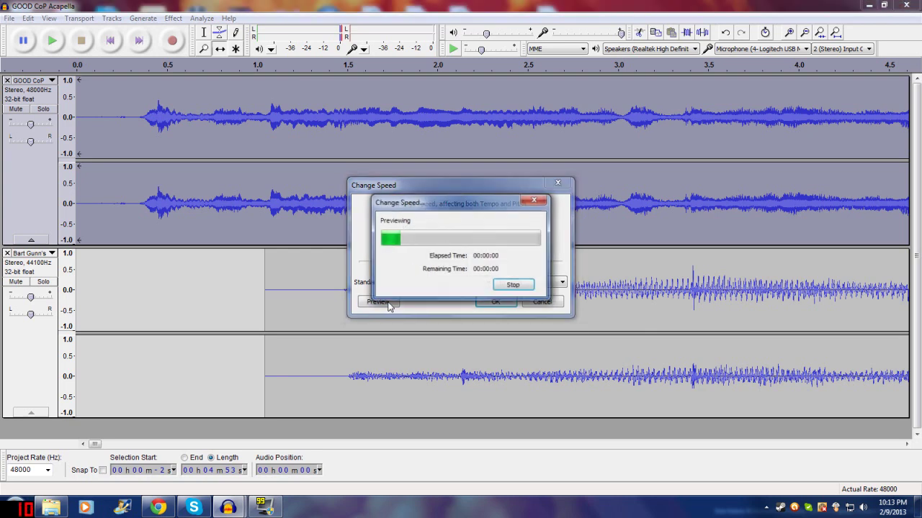
{"action": "left_click", "coordinate": [498, 288]}
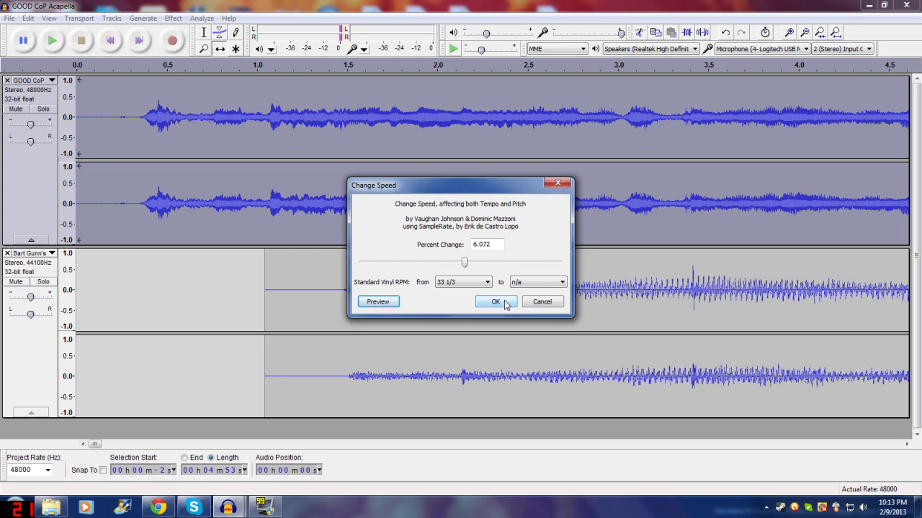
{"action": "left_click", "coordinate": [496, 302]}
{"action": "left_click", "coordinate": [494, 303]}
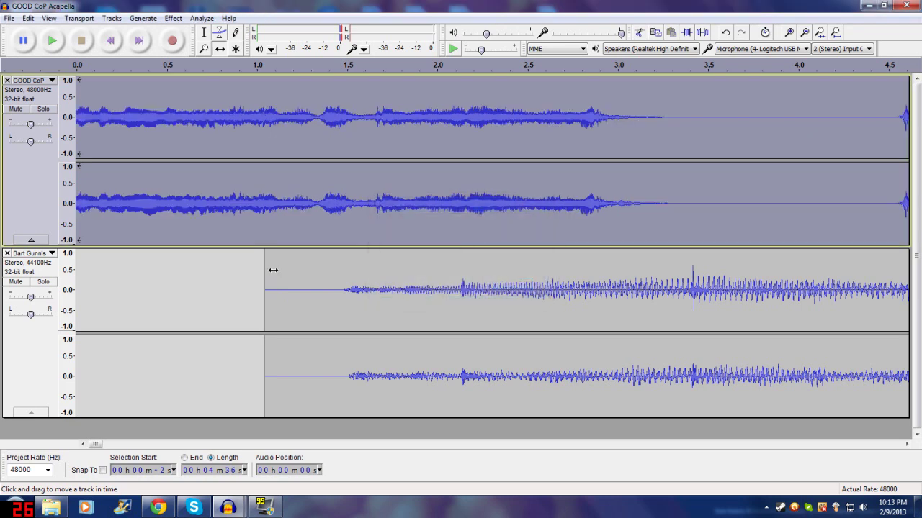
- Shift the sped-up acapella later, preview it with the instrumental muted, then unmute the instrumental
{"action": "left_click", "coordinate": [16, 282]}
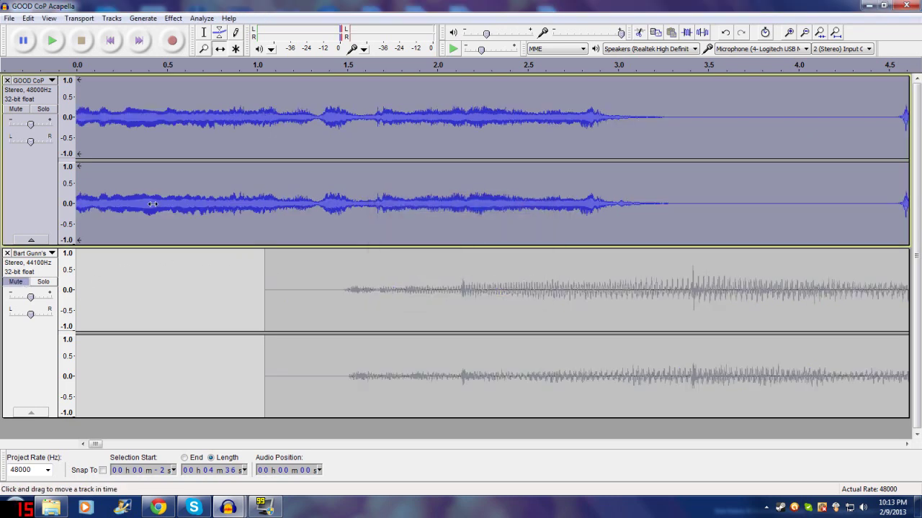
{"action": "left_click_drag", "start_coordinate": [151, 202], "coordinate": [425, 189]}
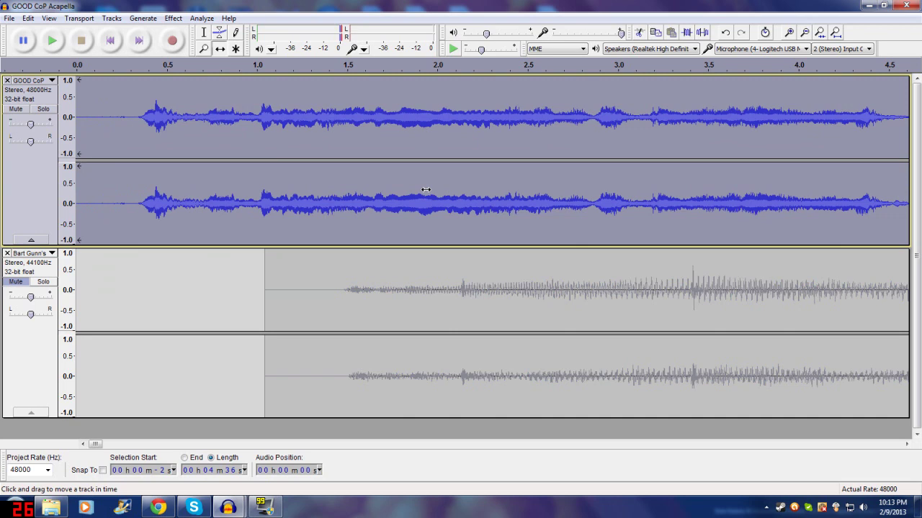
{"action": "left_click", "coordinate": [51, 41]}
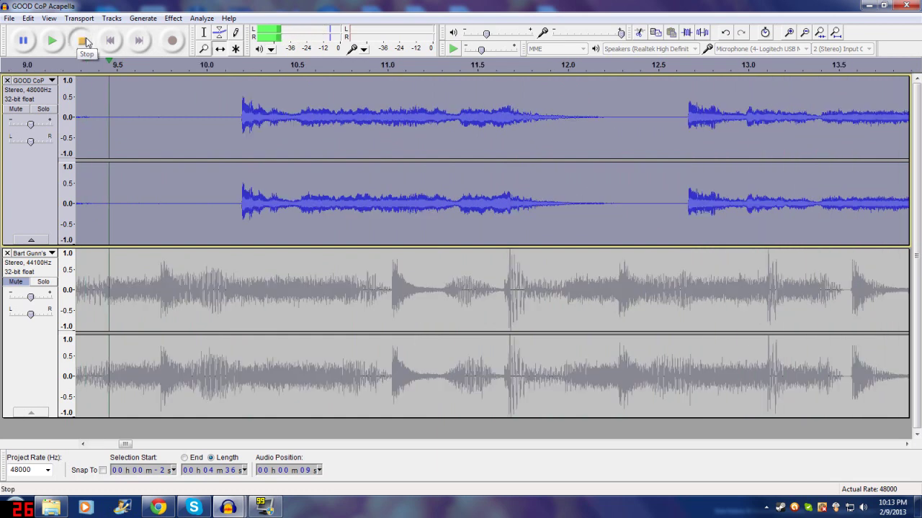
{"action": "left_click", "coordinate": [85, 42]}
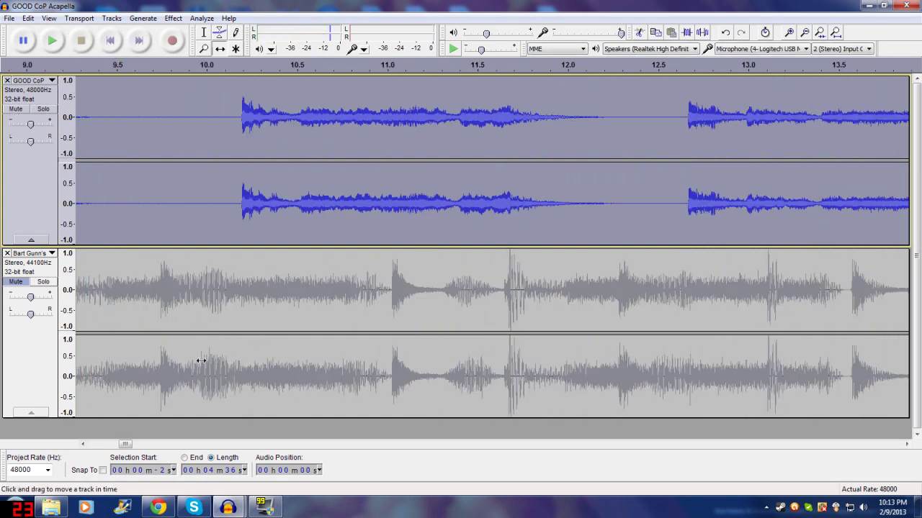
{"action": "left_click", "coordinate": [15, 281]}
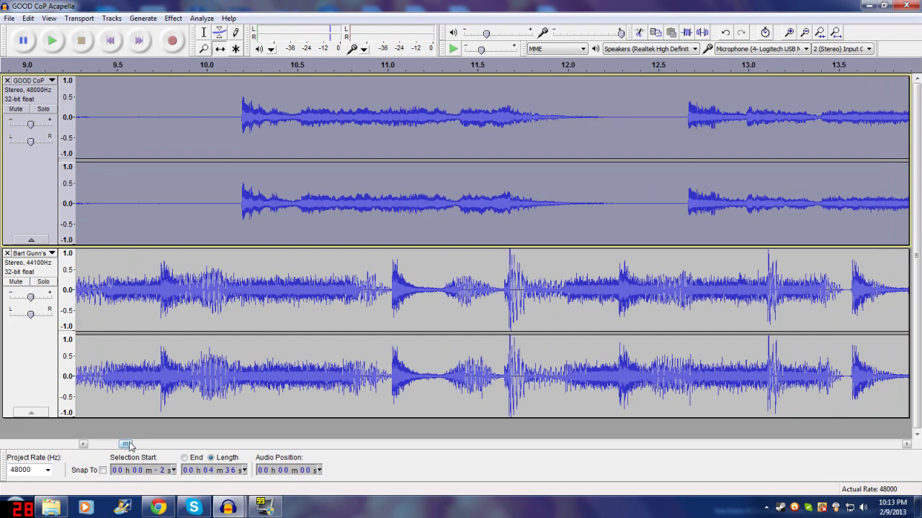
{"action": "left_click_drag", "start_coordinate": [128, 446], "coordinate": [94, 445]}
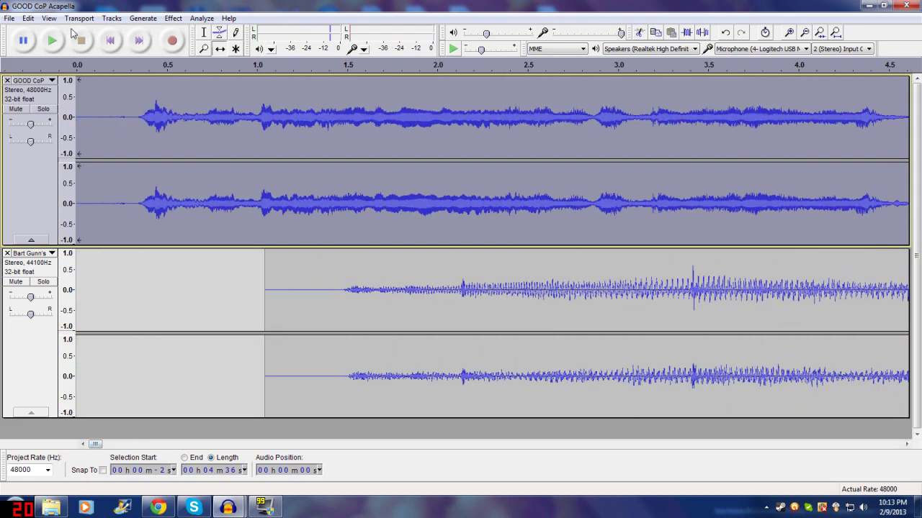
- Undo the acapella's time shift and speed change, restoring its original 4 m 53 s length
{"action": "left_click", "coordinate": [28, 18]}
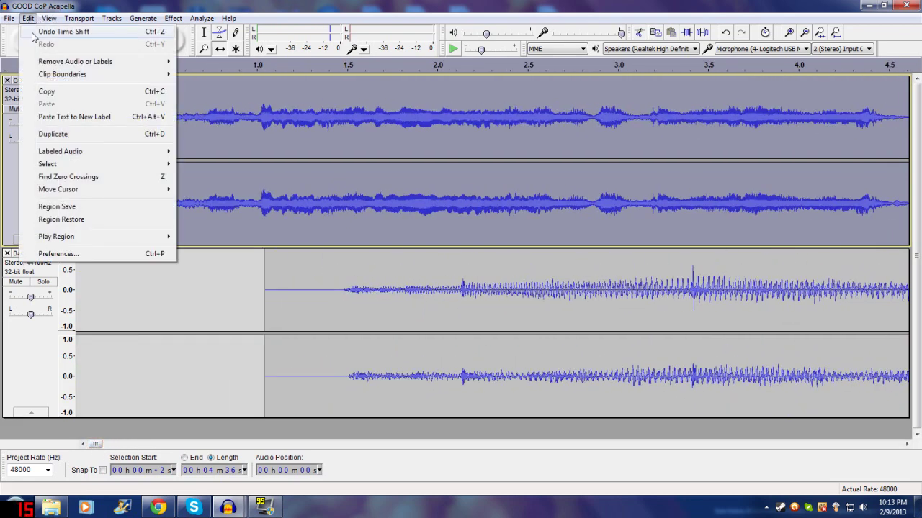
{"action": "left_click", "coordinate": [33, 32]}
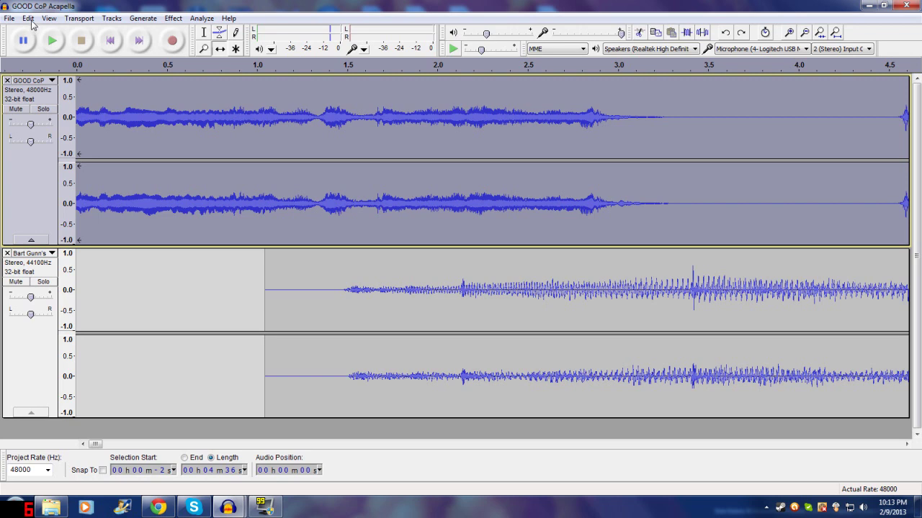
{"action": "left_click", "coordinate": [29, 19]}
{"action": "left_click", "coordinate": [41, 32]}
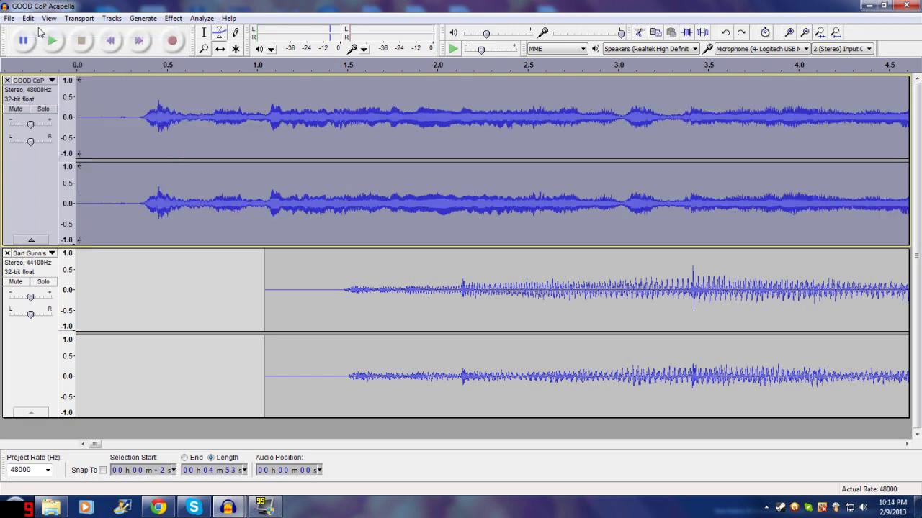
{"action": "left_click", "coordinate": [171, 19]}
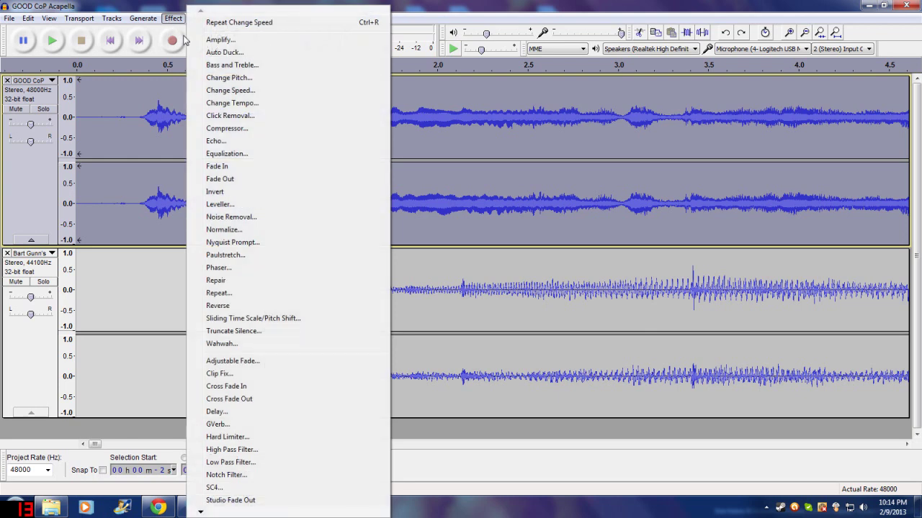
- Open Change Tempo for the acapella, showing a -14.000 percent change and 340.91 s target length
{"action": "left_click", "coordinate": [237, 105]}
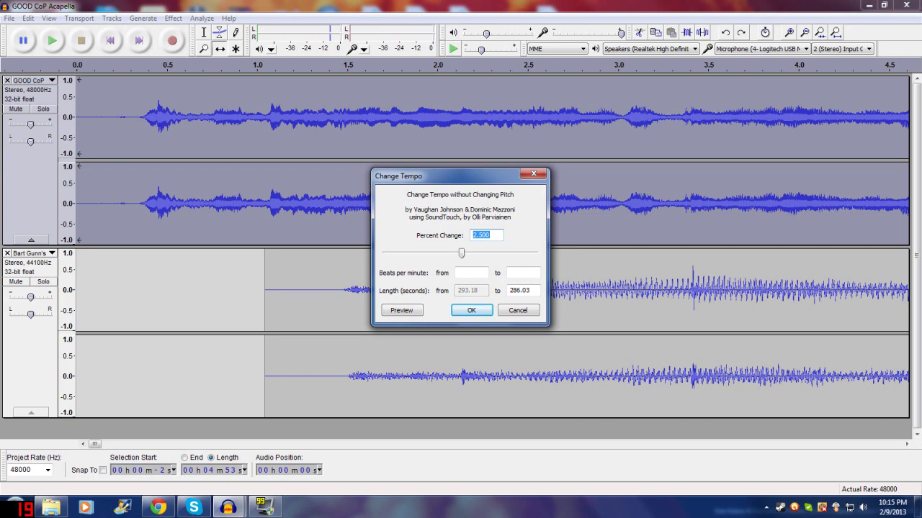
{"action": "mouse_move", "coordinate": [461, 254]}
{"action": "left_mouse_down"}
{"action": "mouse_move", "coordinate": [476, 257]}
{"action": "mouse_move", "coordinate": [450, 258]}
{"action": "left_mouse_up"}
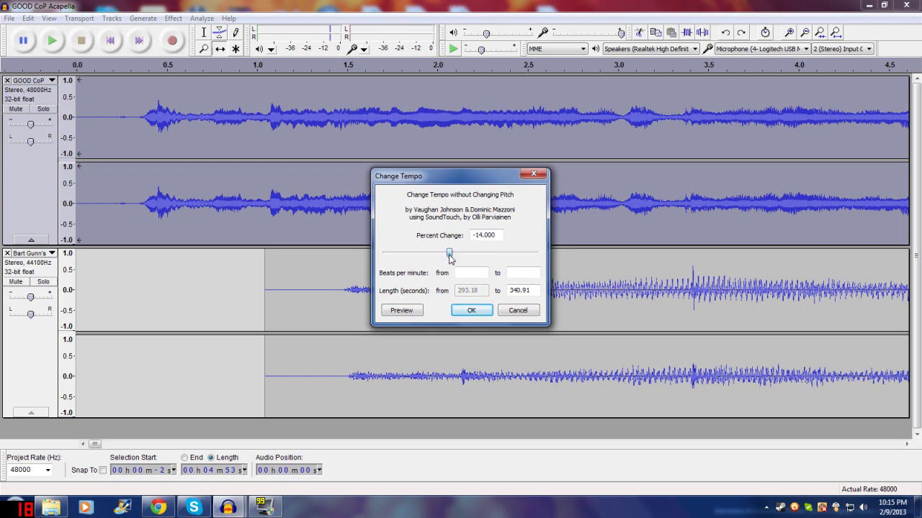
- Apply a 2.5 percent tempo change, shortening the acapella from 4 m 53 s to 4 m 46 s
{"action": "double_click", "coordinate": [496, 234]}
{"action": "key", "text": "BackSpace"}
{"action": "type", "text": "2.5"}
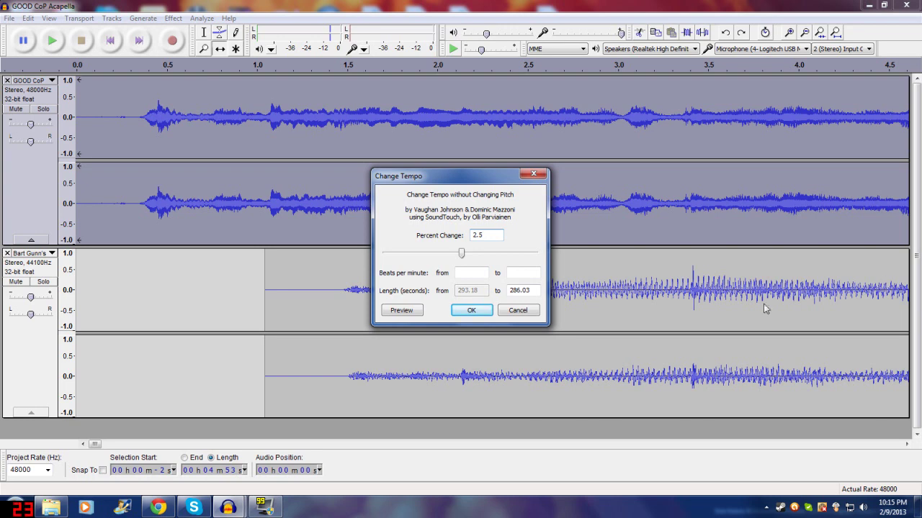
{"action": "left_click", "coordinate": [472, 311]}
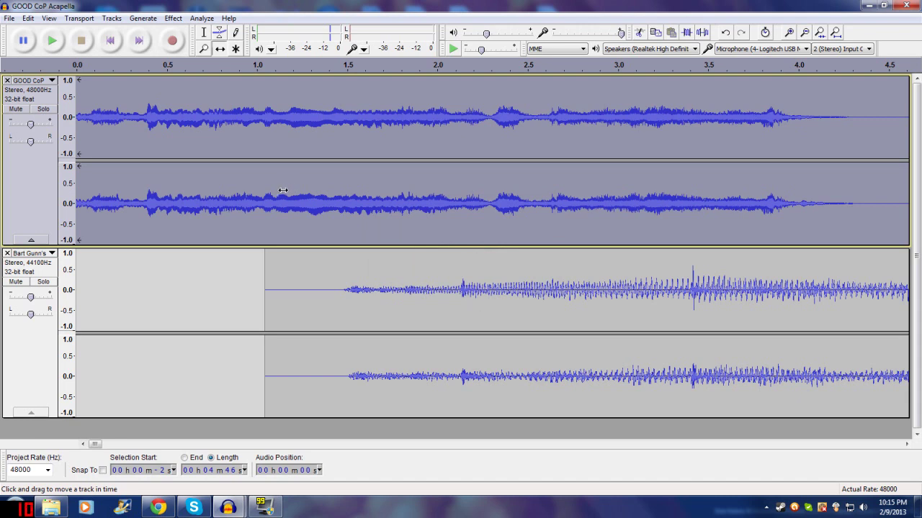
- Shift the acapella later to start near 0.7 s and zoom out until both tracks fit
{"action": "left_click_drag", "start_coordinate": [283, 190], "coordinate": [463, 188]}
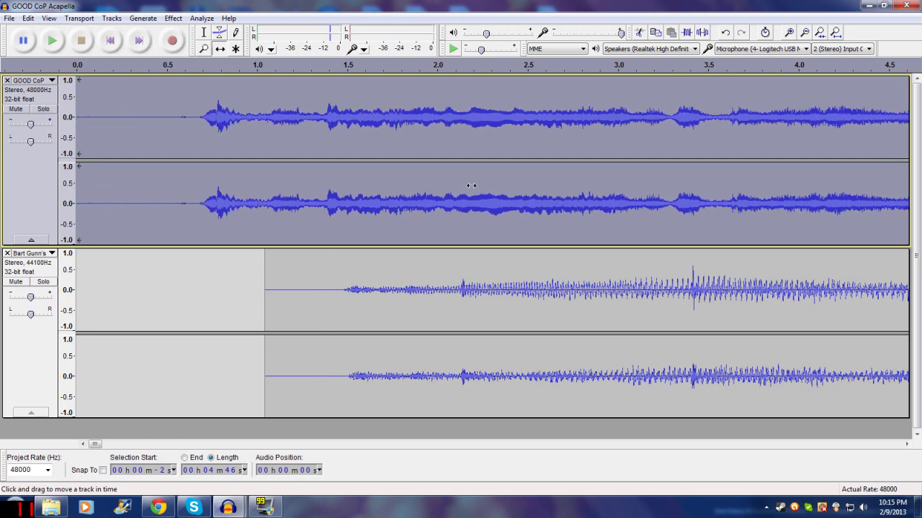
{"action": "key", "text": "ctrl+3"}
{"action": "key", "text": "ctrl+3"}
{"action": "key", "text": "ctrl+3"}
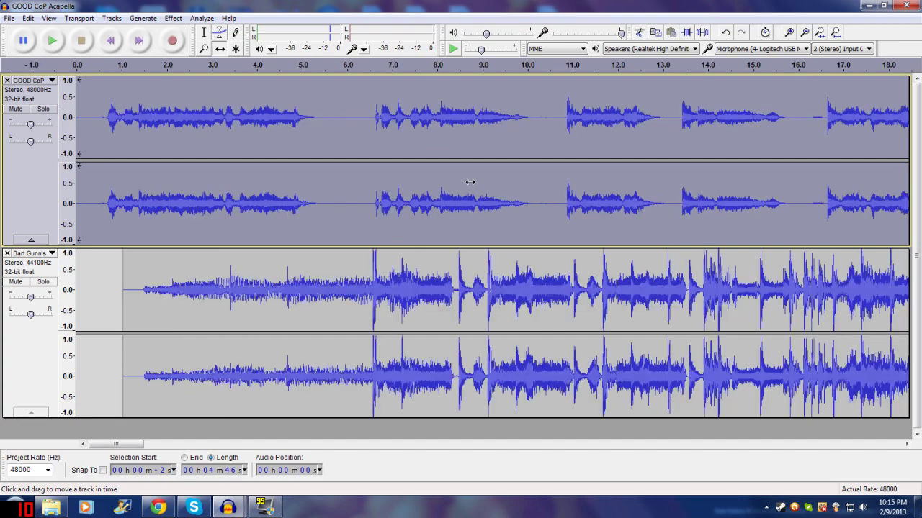
{"action": "key", "text": "ctrl+3"}
{"action": "key", "text": "ctrl+3"}
{"action": "key", "text": "ctrl+3"}
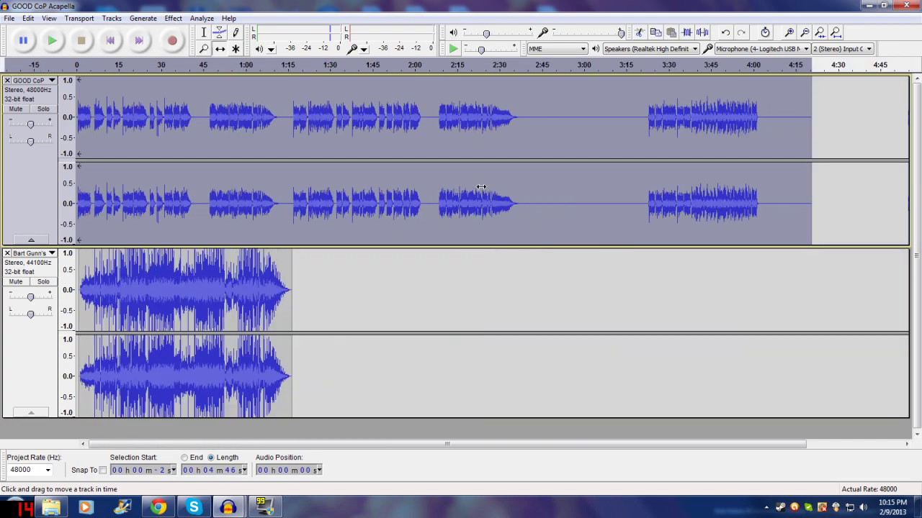
- Undo the acapella's time shift and its earlier tempo change
{"action": "left_click", "coordinate": [28, 18]}
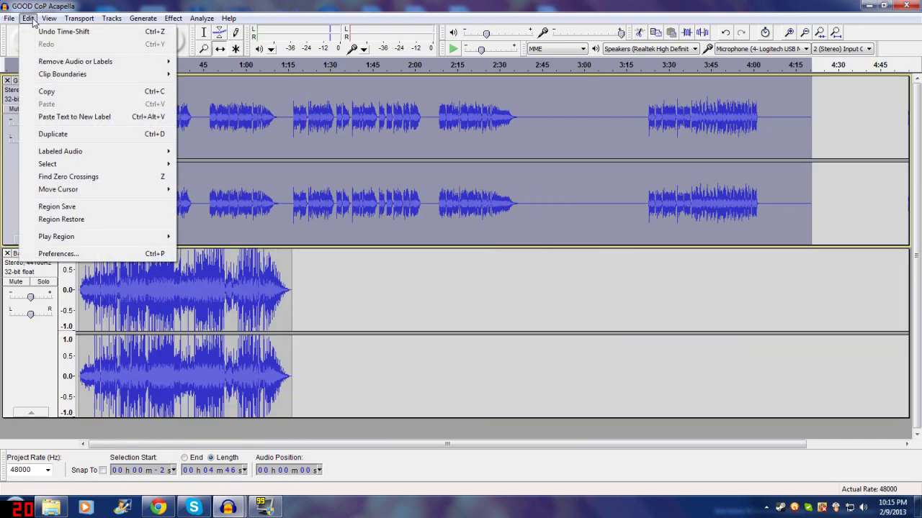
{"action": "left_click", "coordinate": [41, 32]}
{"action": "left_click", "coordinate": [28, 18]}
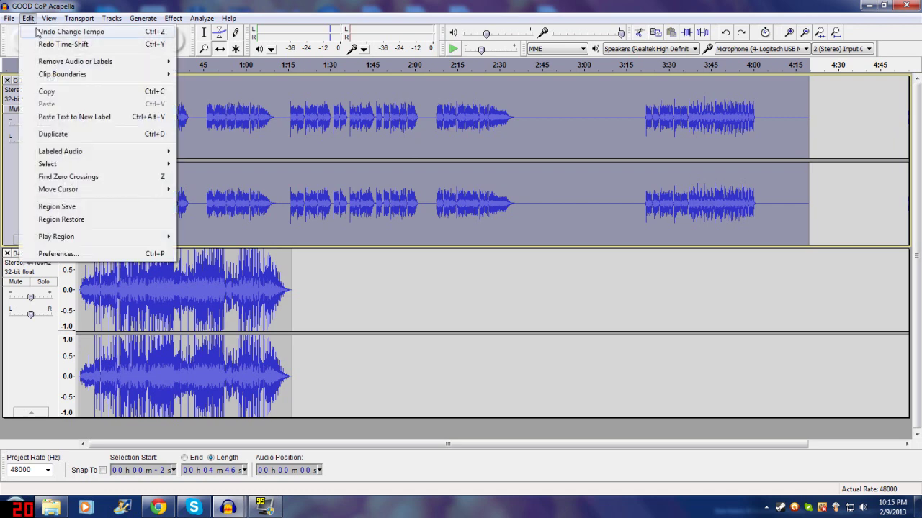
{"action": "left_click", "coordinate": [41, 32]}
- Apply a 5 percent tempo change to the acapella, shortening it to 4 m 39 s
{"action": "left_click", "coordinate": [174, 19]}
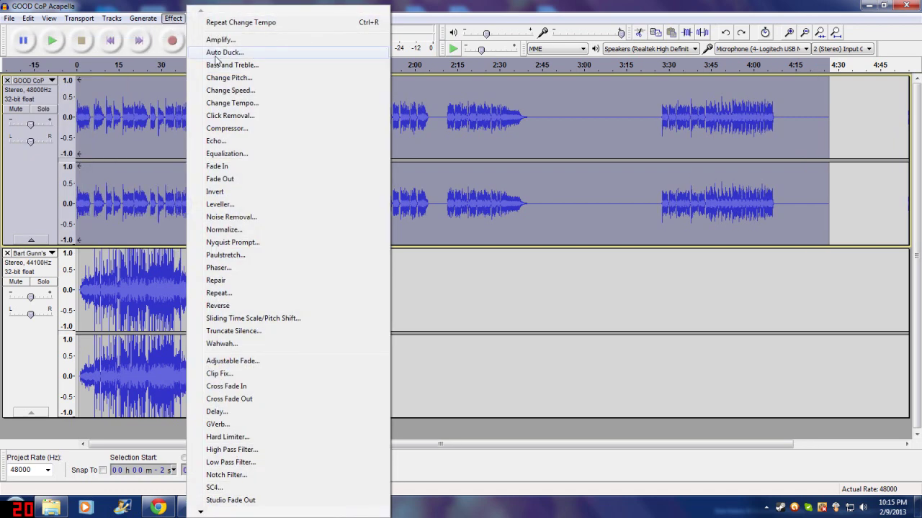
{"action": "left_click", "coordinate": [234, 104]}
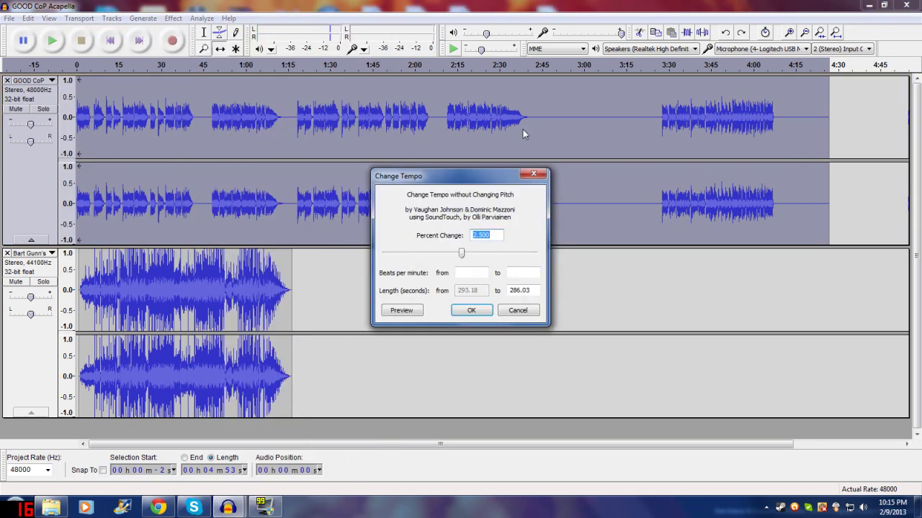
{"action": "type", "text": "5"}
{"action": "key", "text": "Return"}
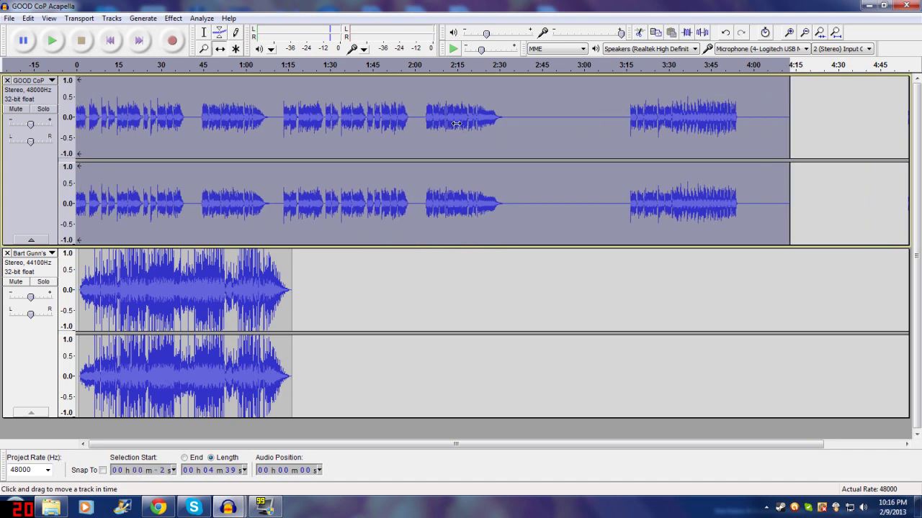
{"action": "mouse_move", "coordinate": [332, 119]}
{"action": "left_mouse_down"}
{"action": "mouse_move", "coordinate": [304, 118]}
{"action": "mouse_move", "coordinate": [332, 121]}
{"action": "left_mouse_up"}
{"action": "scroll", "coordinate": [790, 110], "scroll_direction": "up", "scroll_amount": 12}
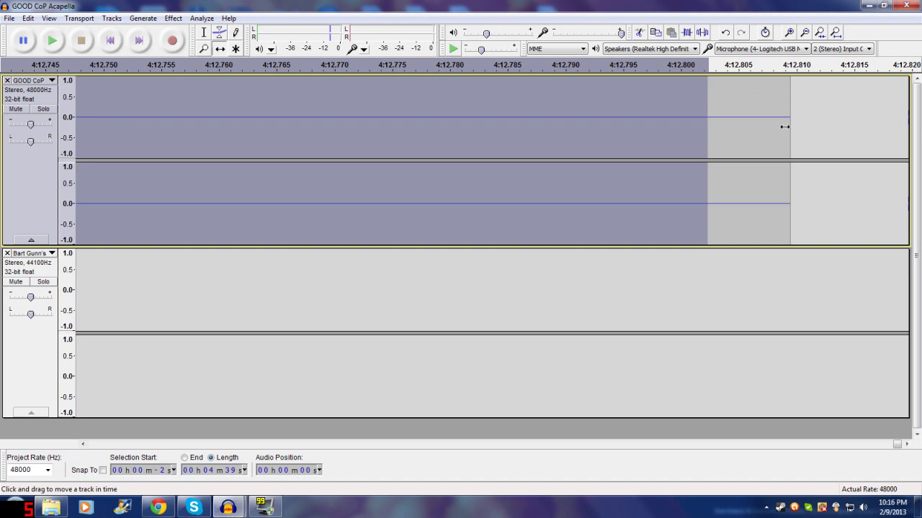
{"action": "scroll", "coordinate": [663, 126], "scroll_direction": "down", "scroll_amount": 8}
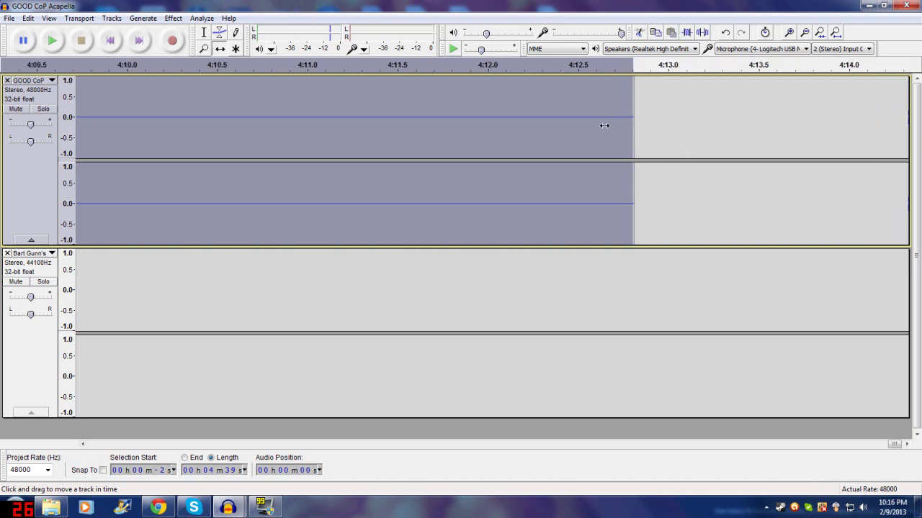
{"action": "scroll", "coordinate": [568, 121], "scroll_direction": "down", "scroll_amount": 4}
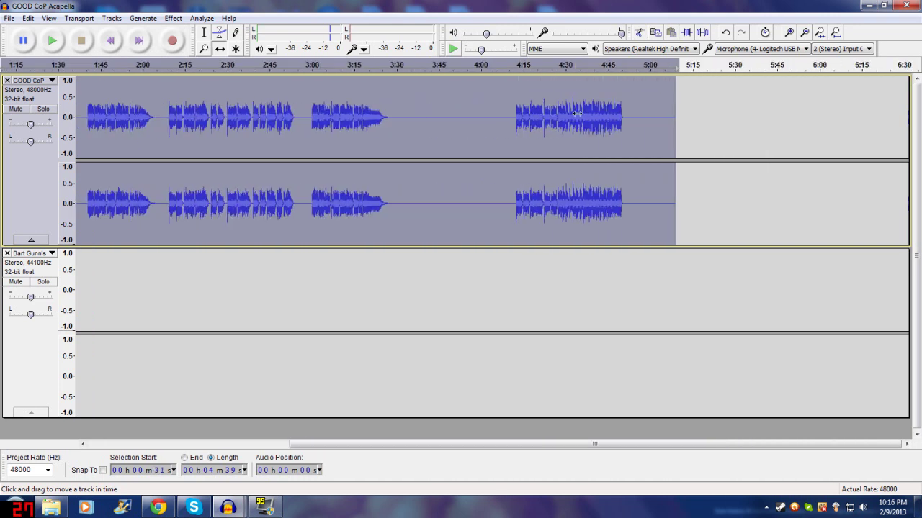
{"action": "left_click_drag", "start_coordinate": [529, 114], "coordinate": [565, 114]}
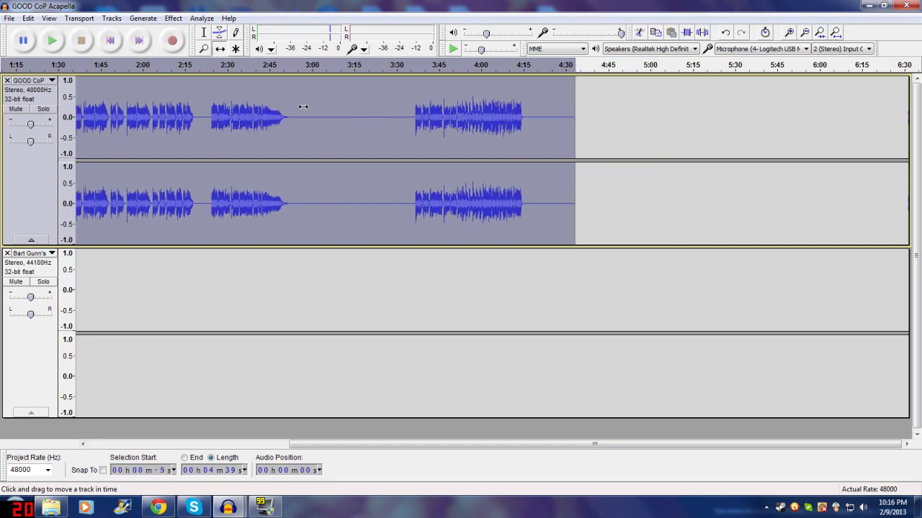
{"action": "left_click", "coordinate": [27, 18]}
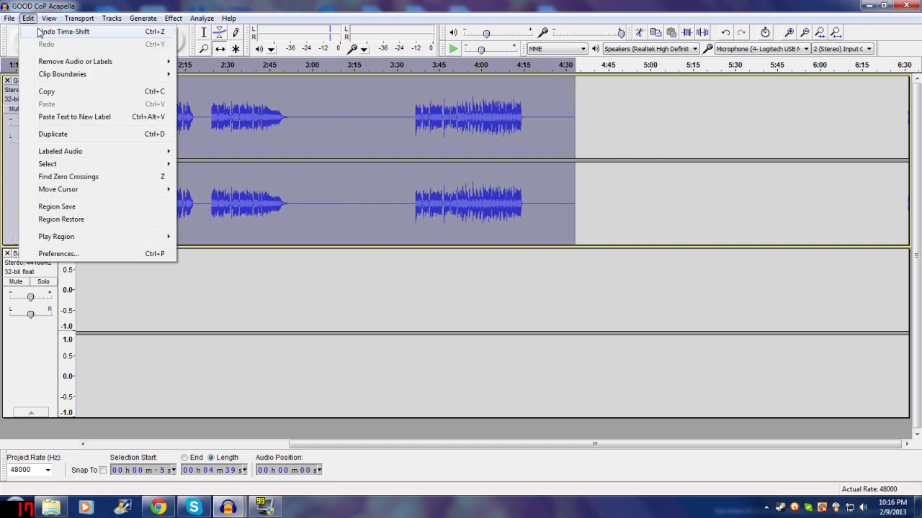
{"action": "left_click", "coordinate": [39, 31]}
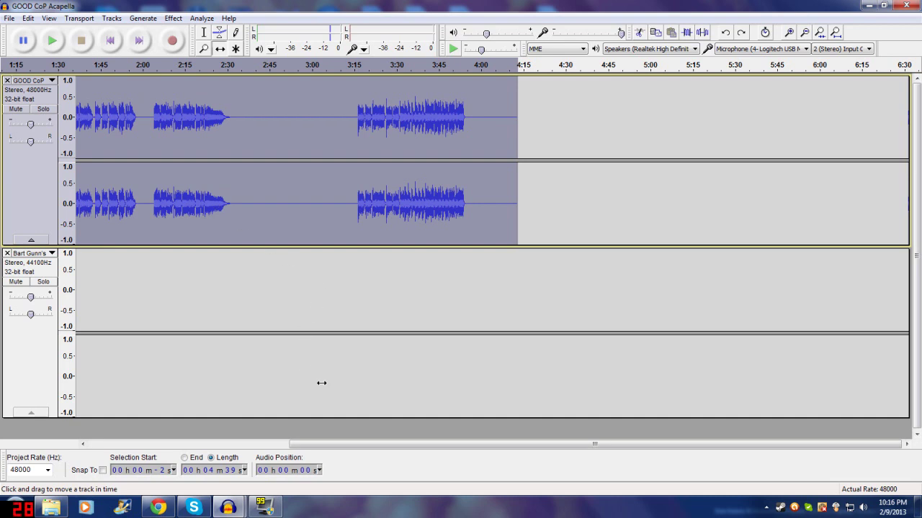
{"action": "left_click_drag", "start_coordinate": [352, 436], "coordinate": [139, 359]}
{"action": "left_click", "coordinate": [33, 20]}
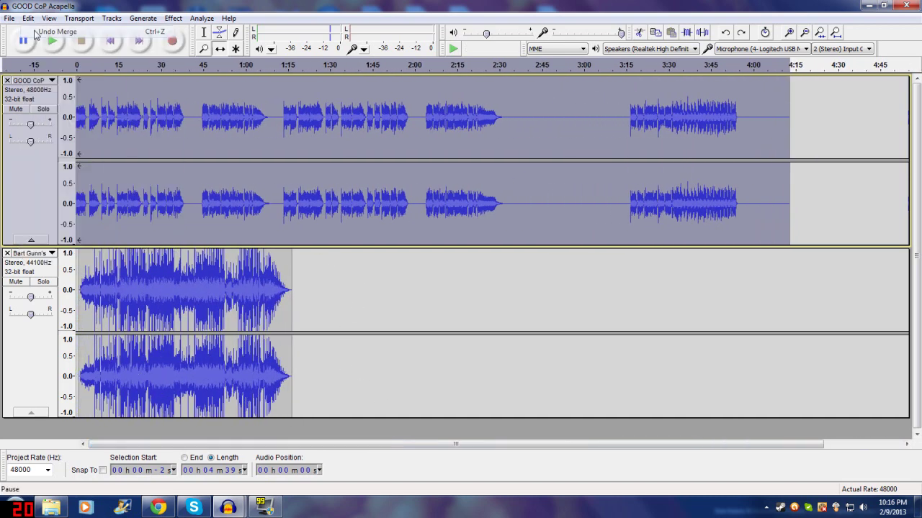
- Replace the 5% tempo change with a 2.5% one, making the acapella 4 m 46 s long
{"action": "left_click", "coordinate": [28, 18]}
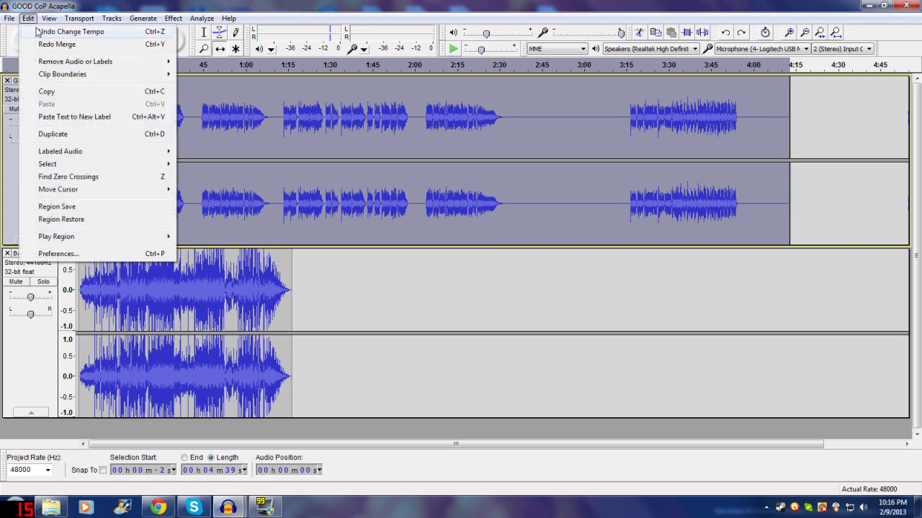
{"action": "left_click", "coordinate": [71, 32]}
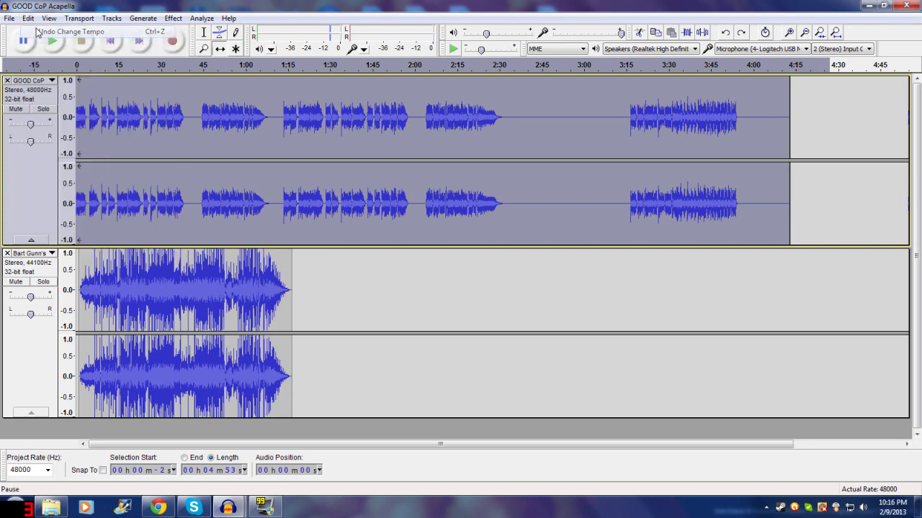
{"action": "left_click", "coordinate": [171, 20]}
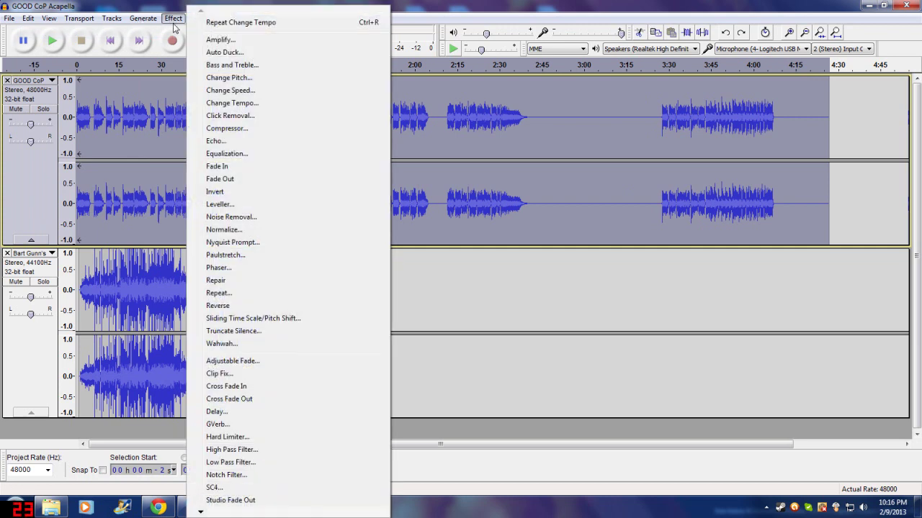
{"action": "left_click", "coordinate": [232, 104]}
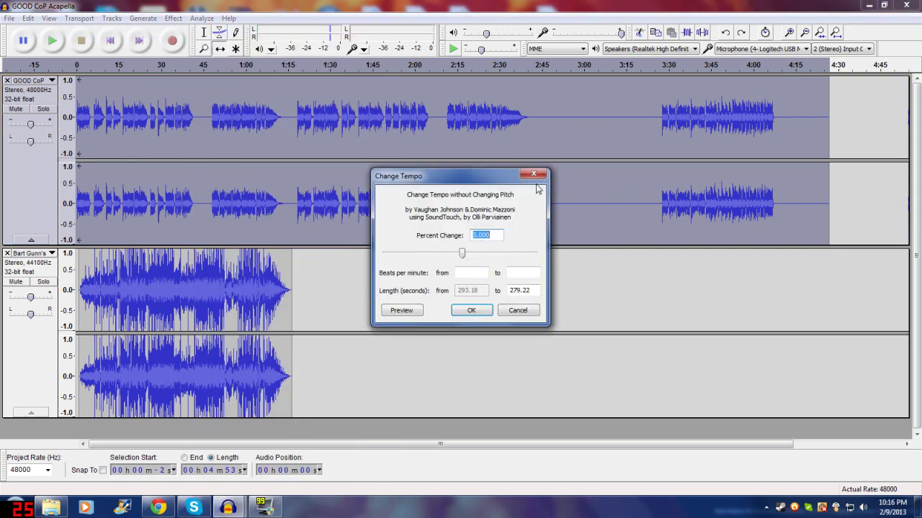
{"action": "type", "text": "2.5"}
{"action": "key", "text": "Return"}
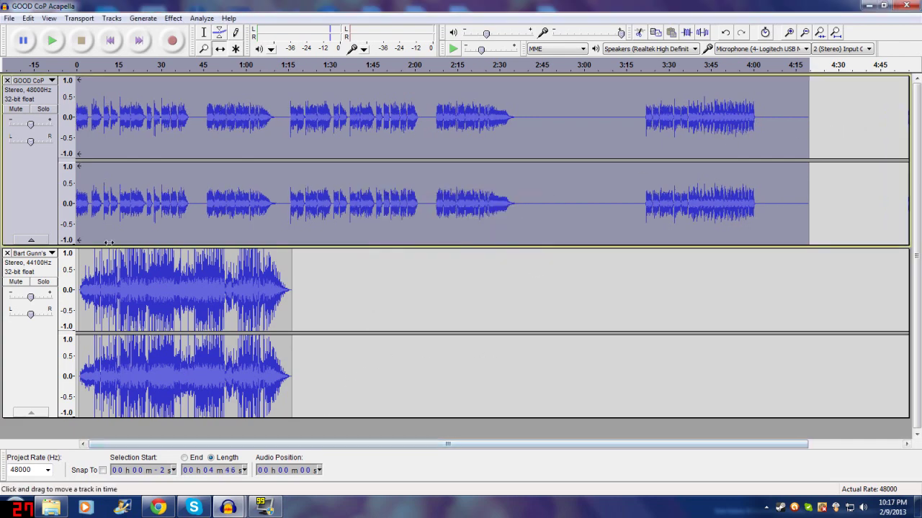
{"action": "key", "text": "ctrl+1"}
{"action": "key", "text": "ctrl+1"}
- Nudge the acapella slightly, zoom in on the first five seconds, and try moving the instrumental earlier
{"action": "key", "text": "ctrl+1"}
{"action": "key", "text": "ctrl+1"}
{"action": "left_click_drag", "start_coordinate": [115, 211], "coordinate": [140, 198]}
{"action": "key", "text": "ctrl+1"}
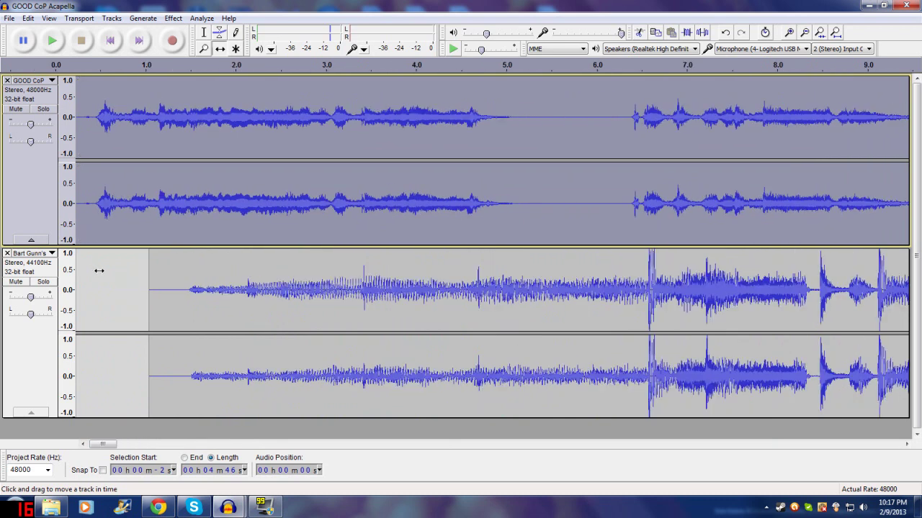
{"action": "key", "text": "ctrl+1"}
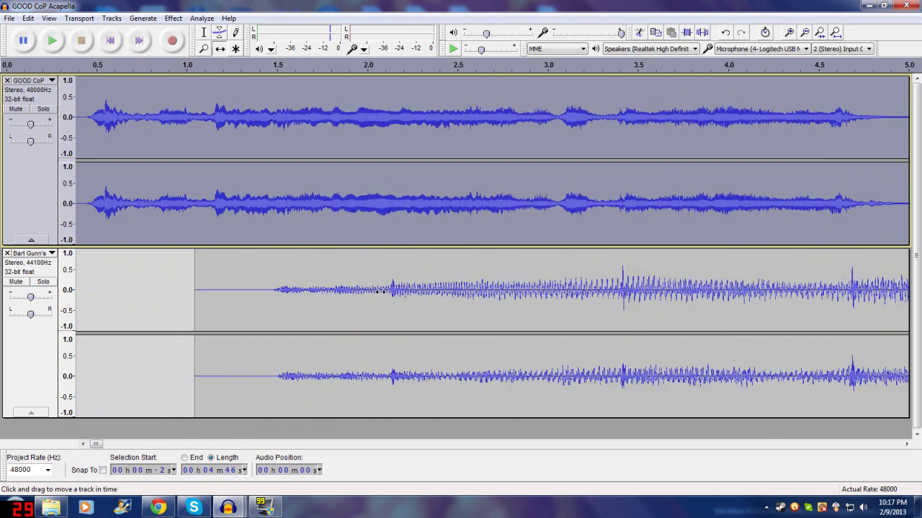
{"action": "left_click_drag", "start_coordinate": [380, 291], "coordinate": [320, 296]}
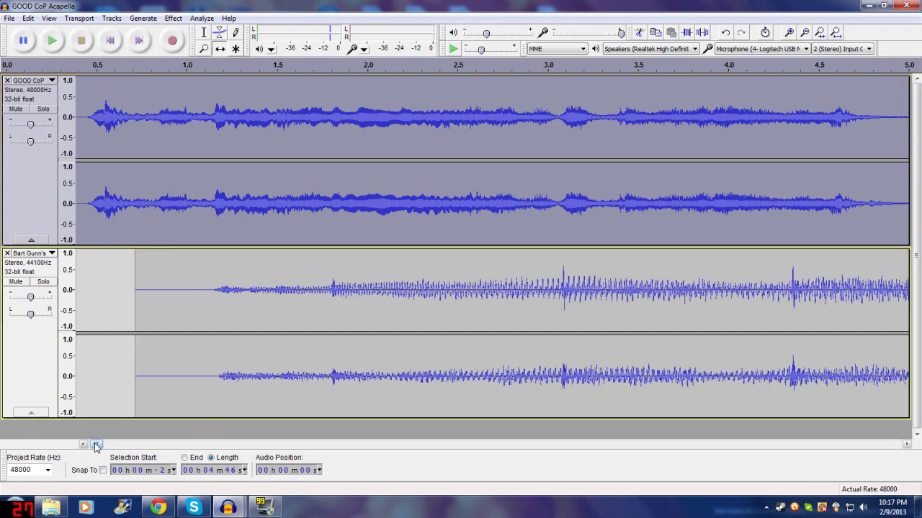
{"action": "left_click_drag", "start_coordinate": [96, 445], "coordinate": [107, 444]}
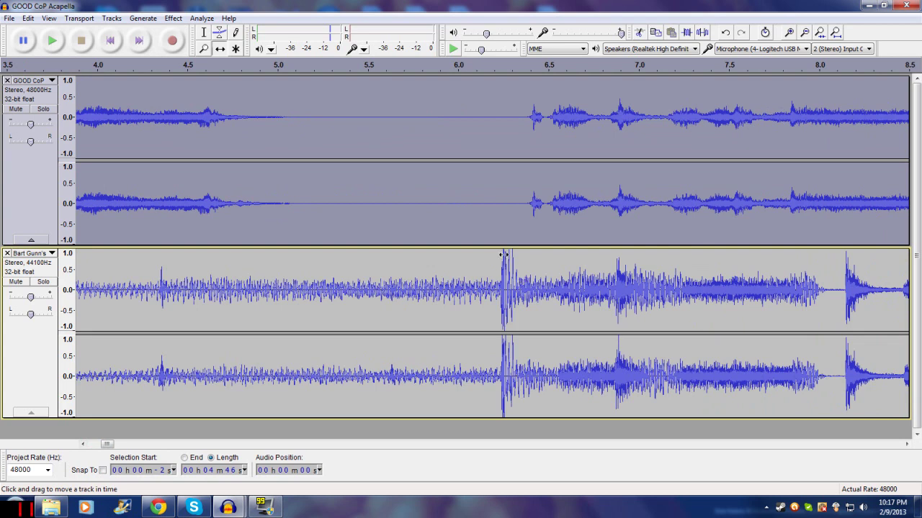
- Move the instrumental later to start near 1.0 s, its big hit at 6.52 s, then return to start
{"action": "left_click_drag", "start_coordinate": [518, 268], "coordinate": [551, 269]}
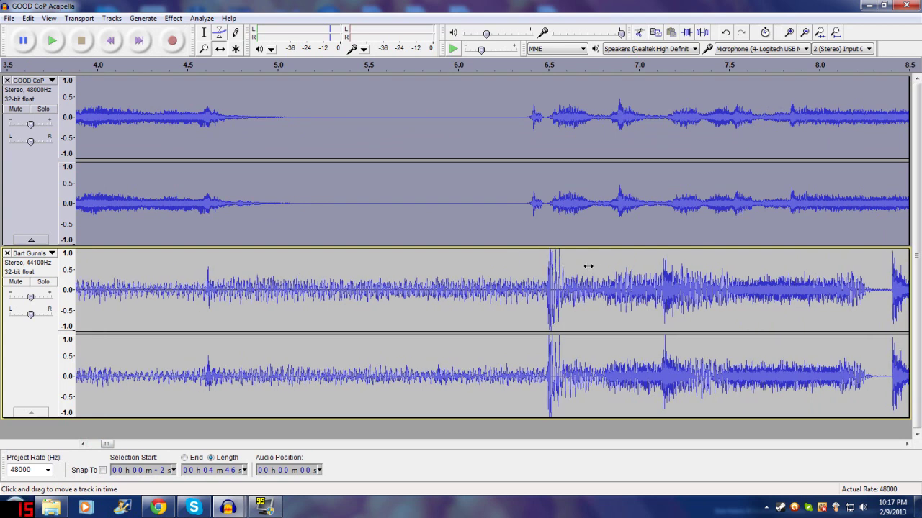
{"action": "scroll", "coordinate": [588, 266], "scroll_direction": "up", "scroll_amount": 2}
{"action": "mouse_move", "coordinate": [456, 270]}
{"action": "left_mouse_down"}
{"action": "mouse_move", "coordinate": [474, 268]}
{"action": "mouse_move", "coordinate": [459, 267]}
{"action": "left_mouse_up"}
{"action": "scroll", "coordinate": [463, 267], "scroll_direction": "up", "scroll_amount": 2}
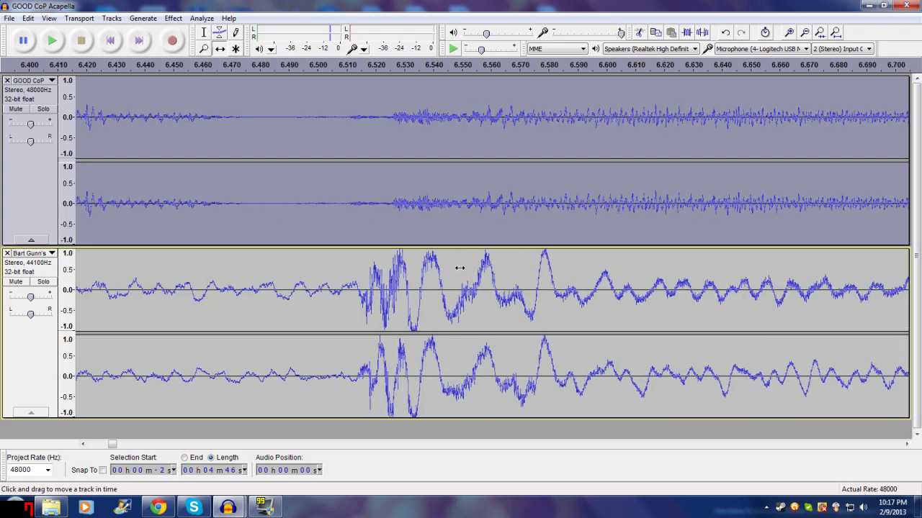
{"action": "left_click", "coordinate": [109, 42]}
{"action": "scroll", "coordinate": [121, 144], "scroll_direction": "down", "scroll_amount": 5}
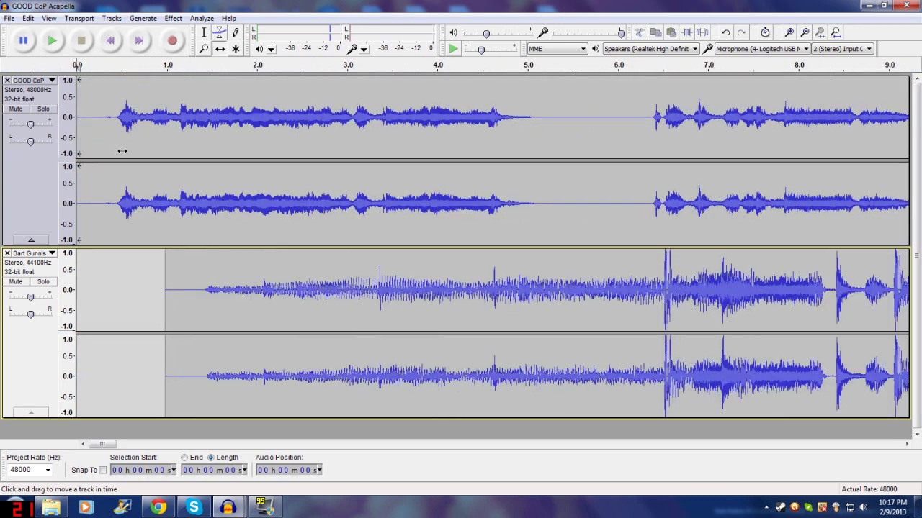